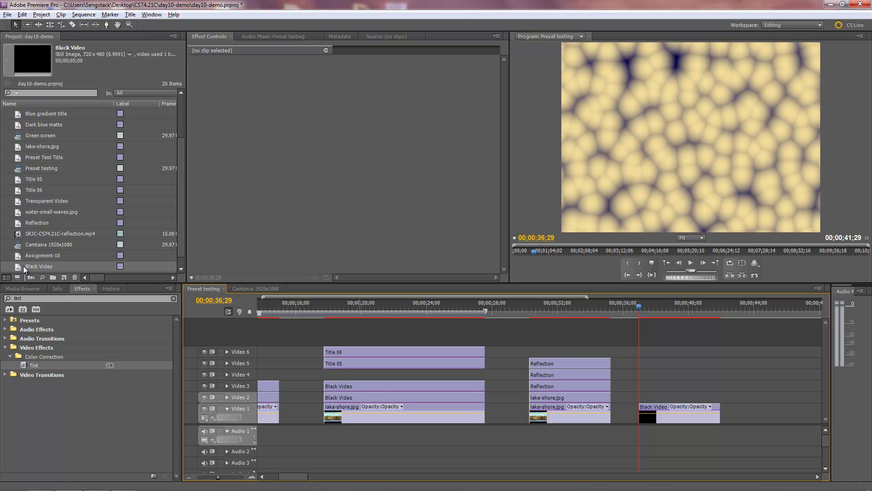
Step: Place a second Black Video clip on Video 2 above the existing clip
left_click_drag(23, 266, 641, 401)
left_click(643, 309)
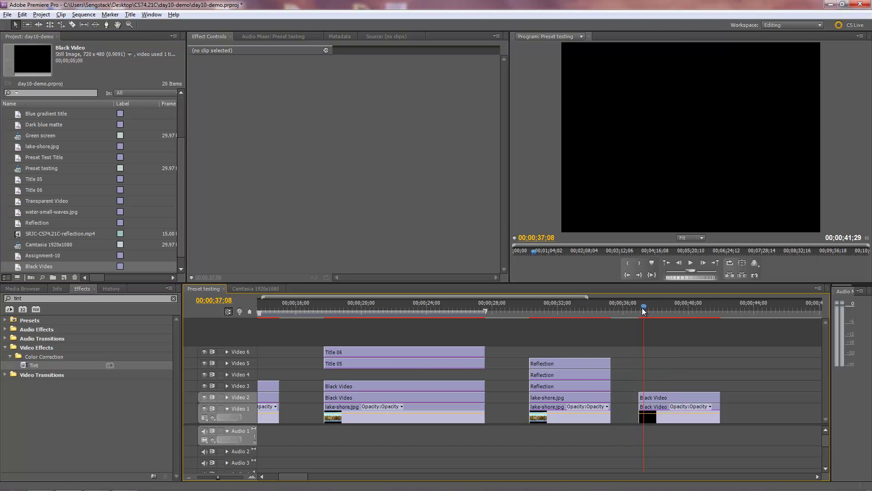
left_click(669, 397)
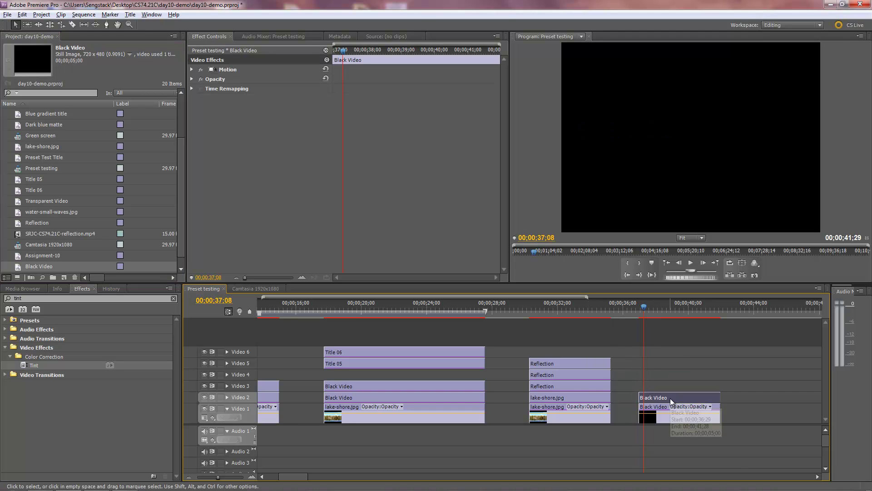
Step: Apply the 4-Color Gradient effect to the Video 2 Black Video clip
left_click(26, 298)
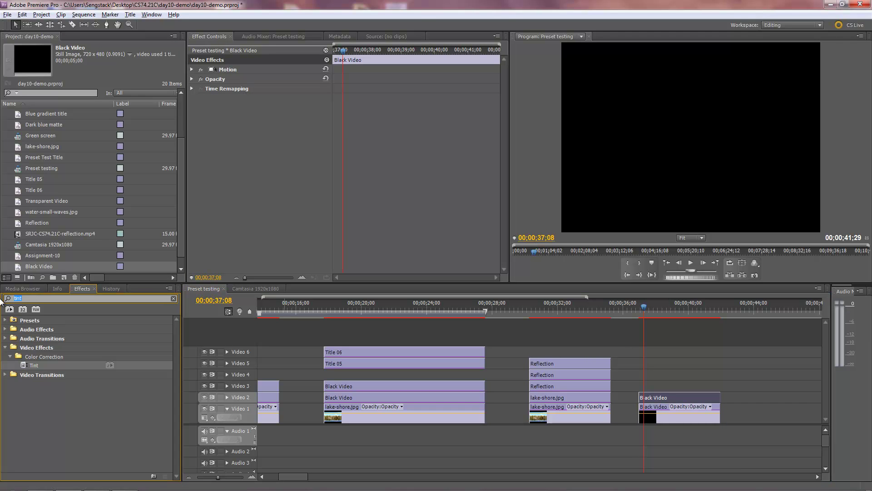
type("4")
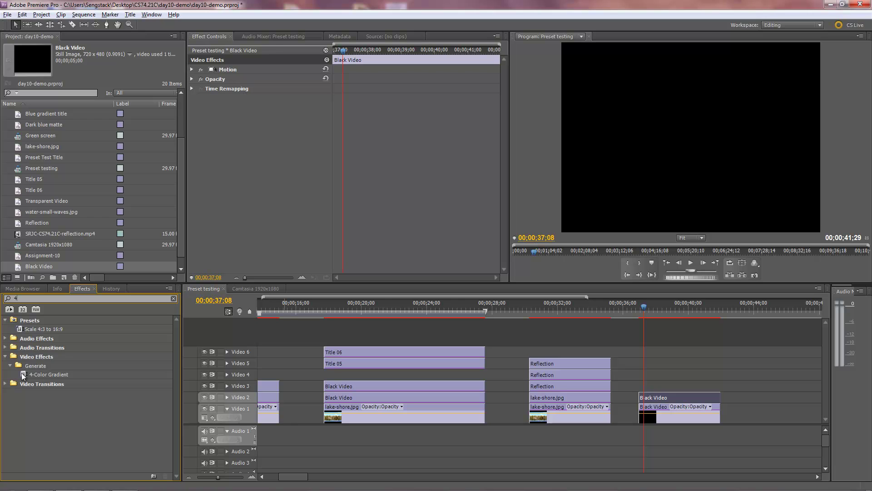
left_click_drag(23, 376, 671, 399)
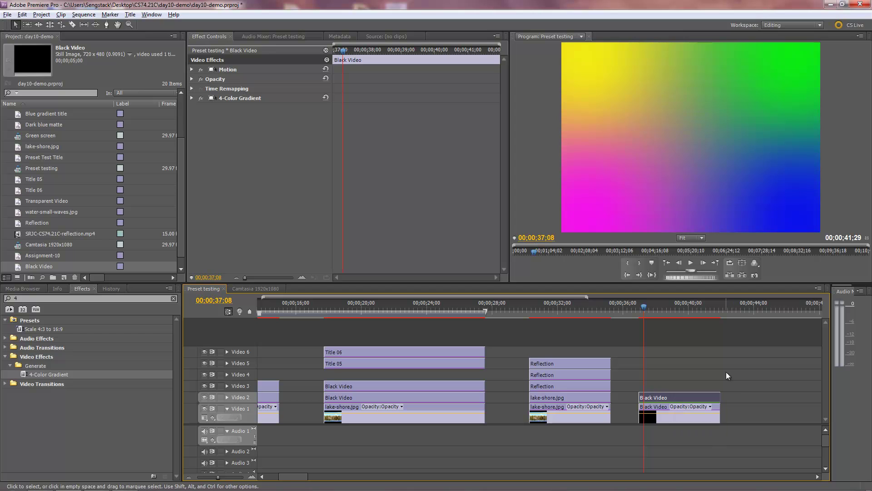
Step: Line up the gradient points along the bottom: magenta, yellow, green, then blue
left_click(211, 97)
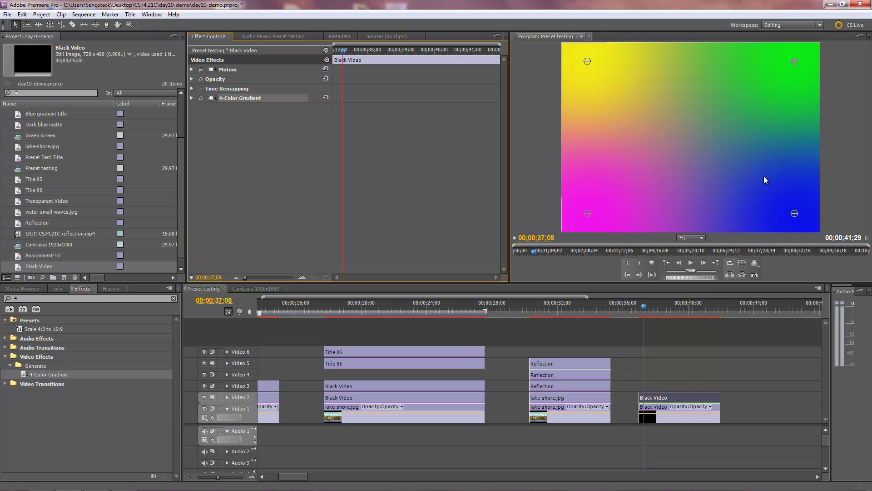
left_click_drag(587, 61, 639, 193)
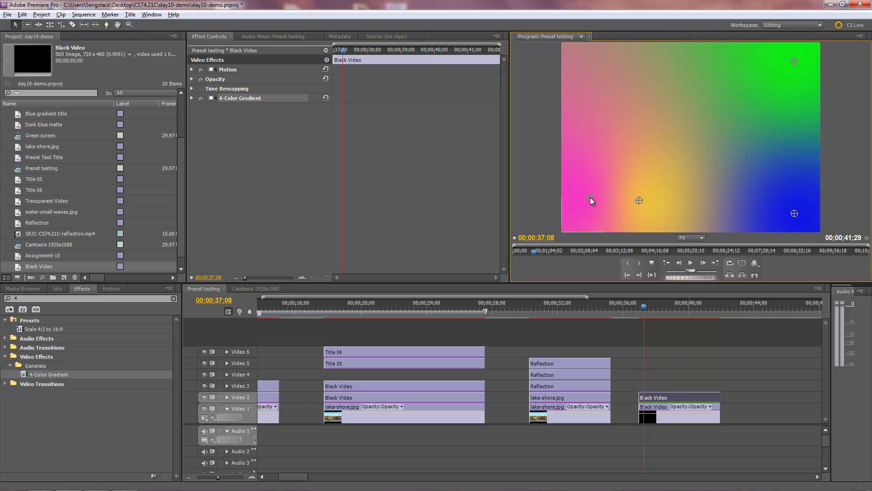
left_click_drag(796, 63, 723, 197)
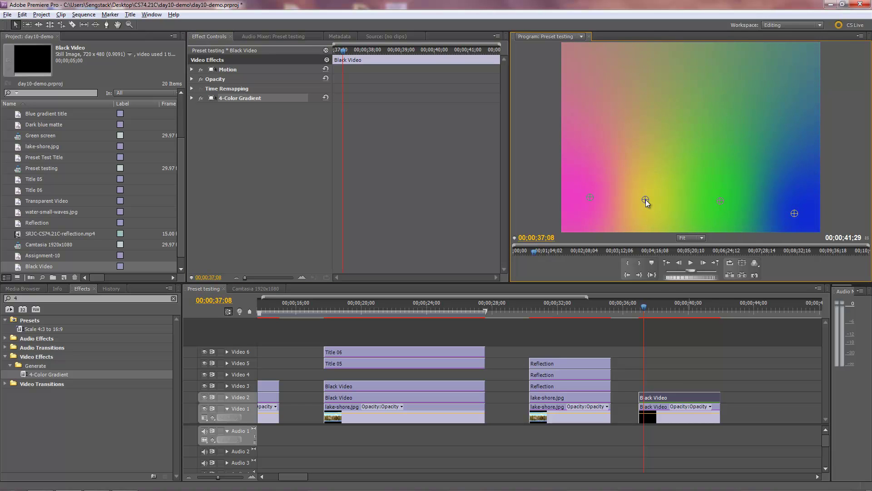
left_click_drag(794, 214, 791, 198)
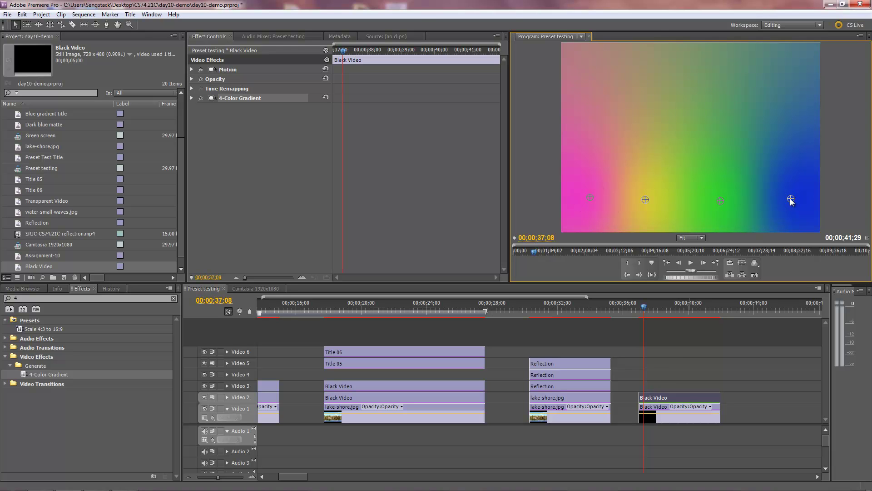
left_click(191, 98)
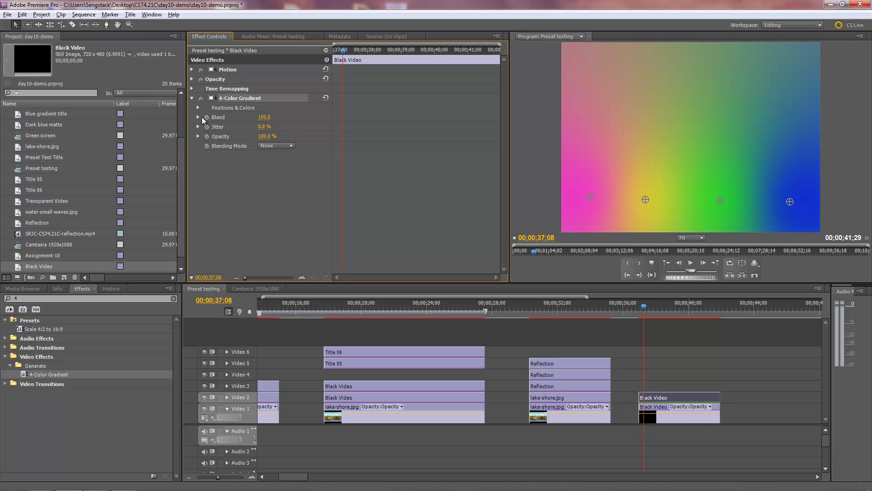
Step: At the clip start, enable position keyframing for the gradient points
left_click(198, 107)
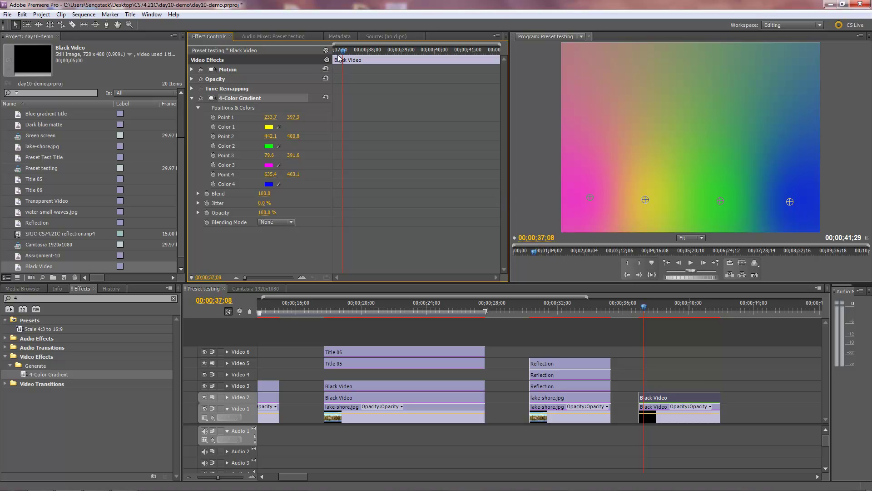
left_click_drag(344, 49, 328, 52)
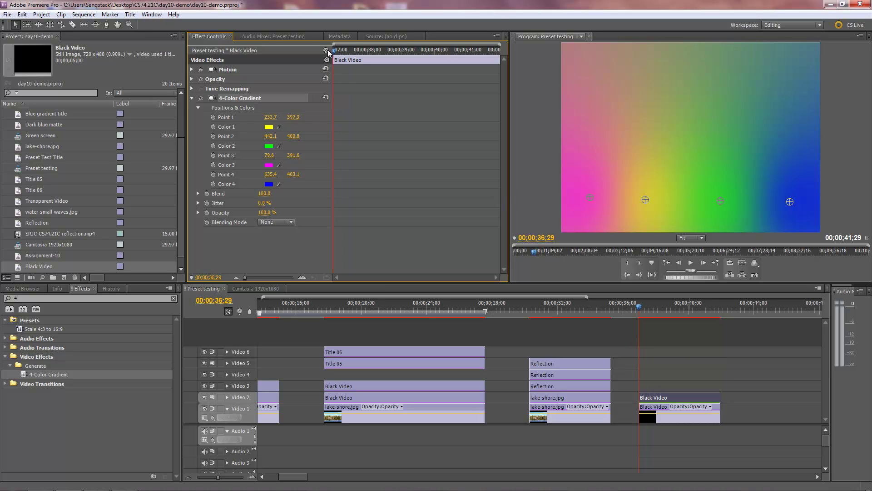
left_click(213, 117)
left_click(213, 136)
left_click(213, 155)
Step: At about 39;09, shift all four gradient points left to add keyframes
left_click_drag(334, 50, 415, 58)
left_click_drag(590, 198, 544, 202)
left_click_drag(645, 199, 596, 200)
left_click_drag(720, 200, 667, 205)
left_click_drag(790, 203, 748, 203)
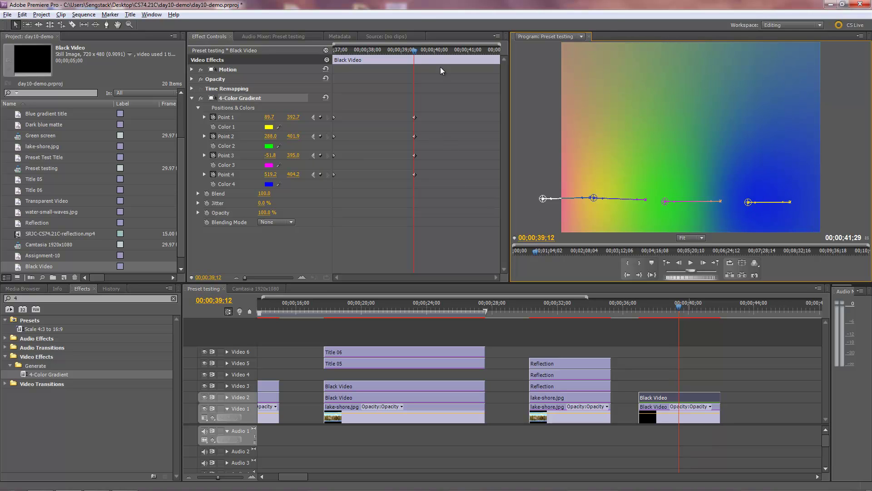
Step: At about 40;25, reshuffle the points, moving Point 3 right and Point 1 to the left edge
left_click_drag(414, 51, 465, 52)
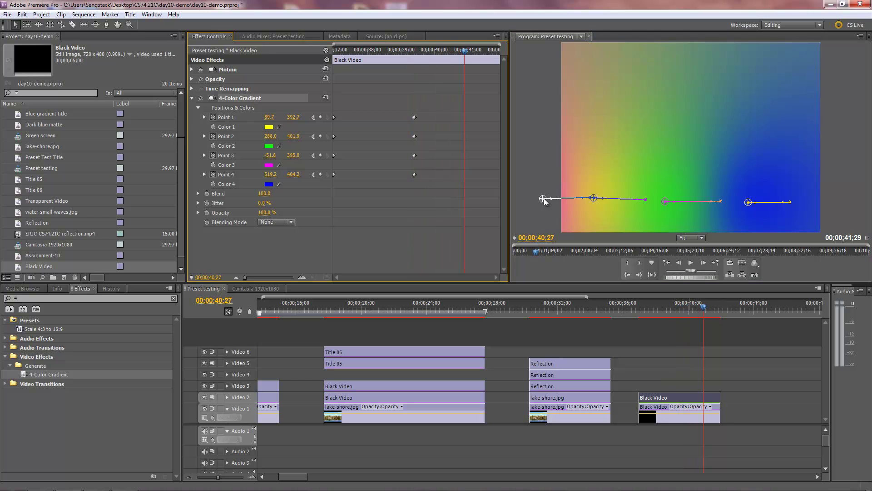
left_click_drag(544, 199, 563, 204)
left_click_drag(636, 217, 721, 202)
left_click_drag(669, 202, 633, 202)
left_click_drag(579, 202, 556, 197)
Step: Play the gradient animation from the clip start, then return to about 39;28
left_click_drag(703, 310, 639, 317)
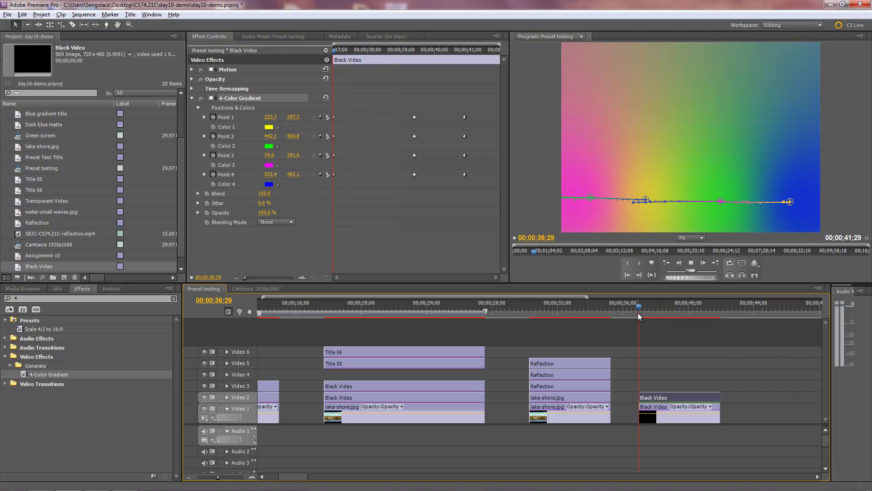
key("space")
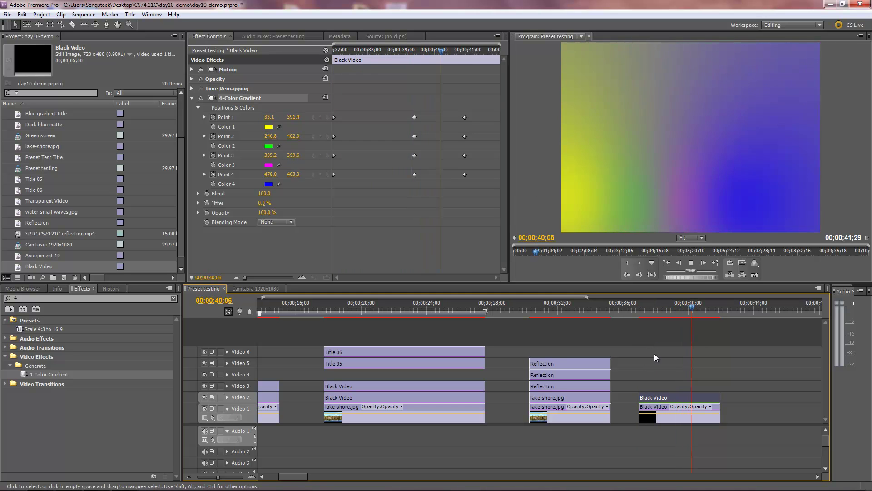
key("space")
left_click_drag(712, 313, 675, 319)
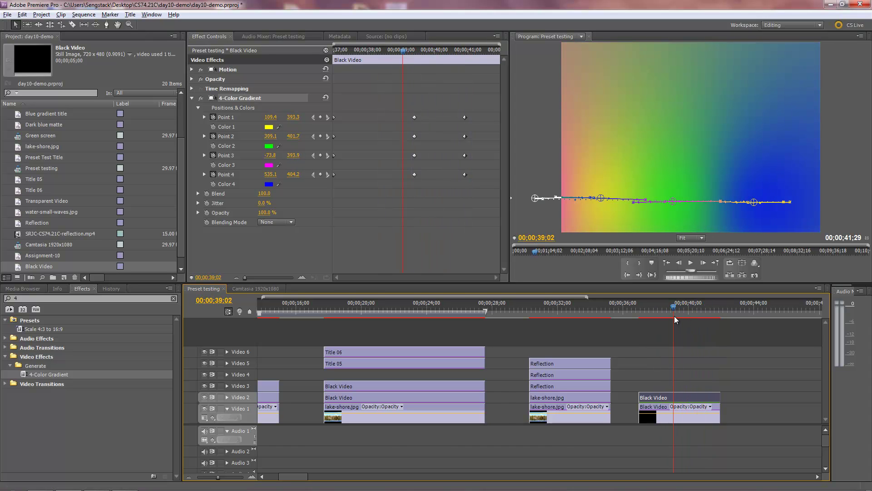
Step: Try Multiply as the gradient's blending mode, then reset it to None
left_click(291, 222)
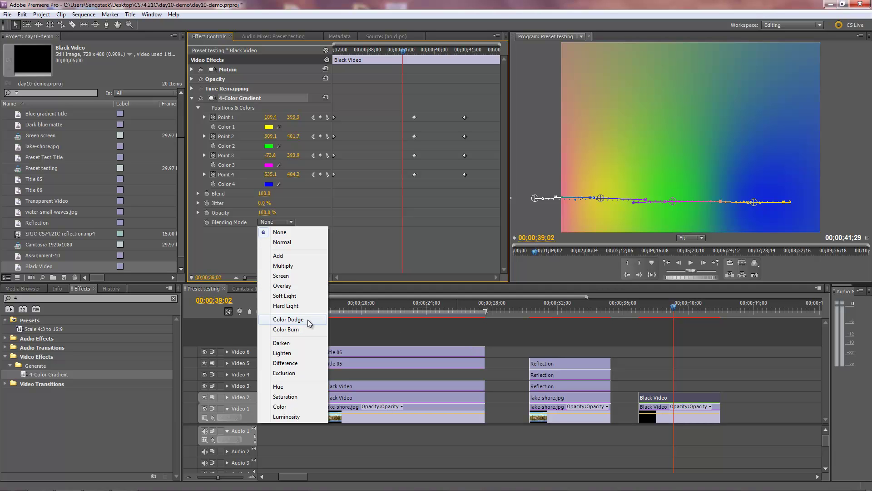
left_click(296, 269)
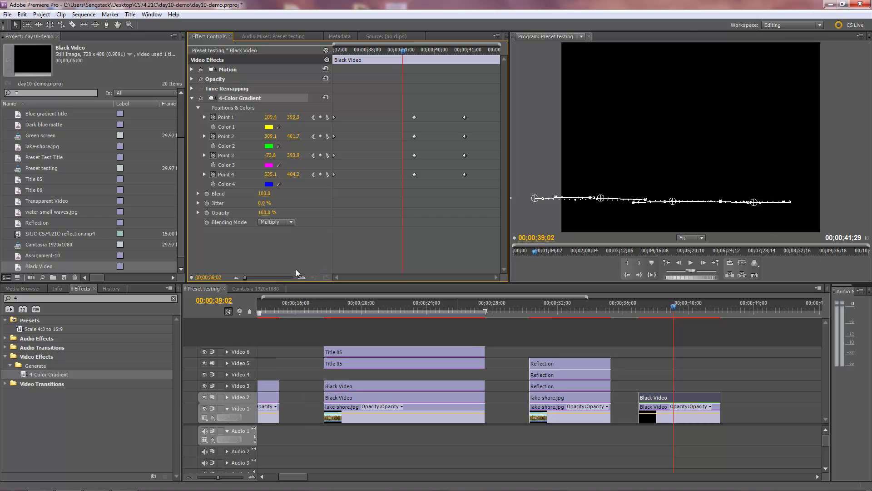
left_click(293, 222)
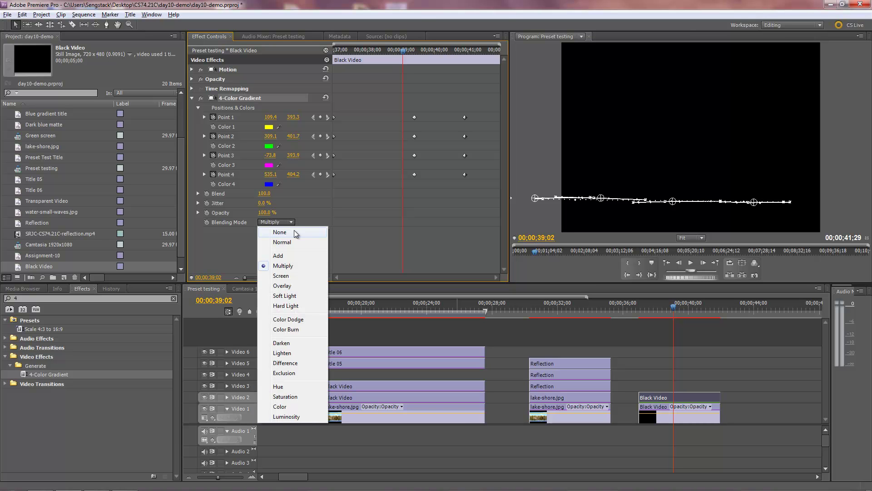
left_click(294, 230)
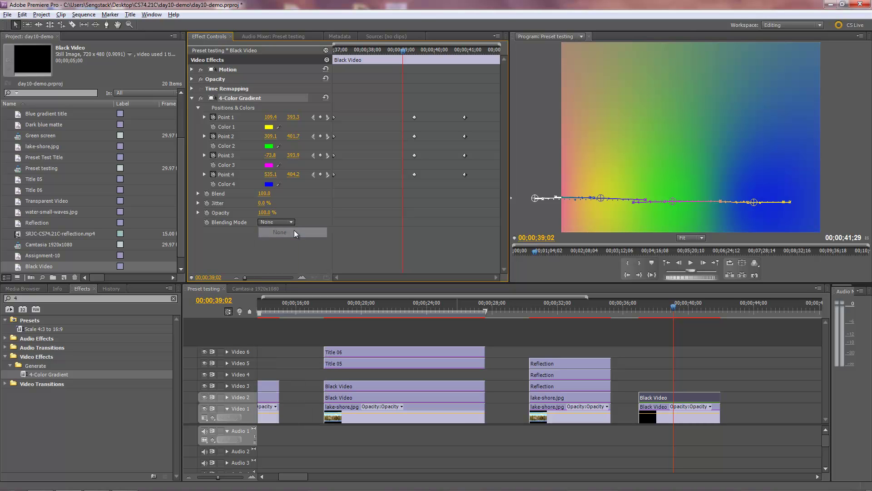
Step: Set the Video 2 gradient clip's Opacity blend mode to Overlay
left_click(191, 98)
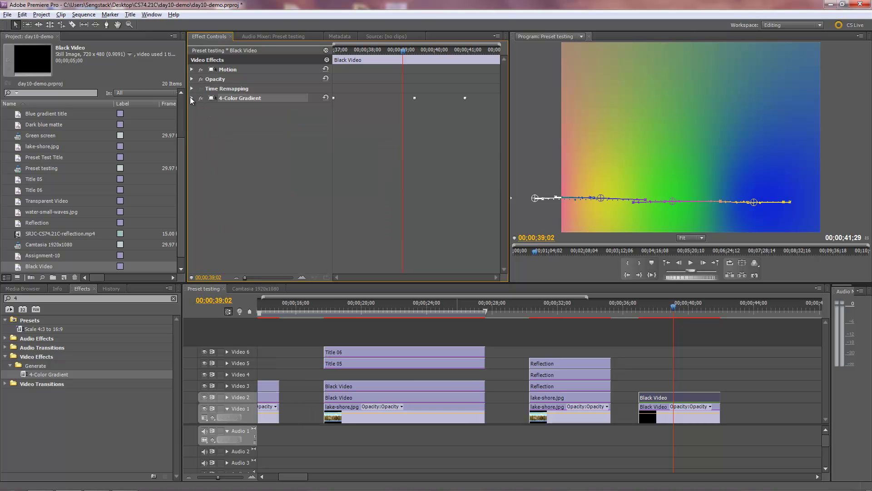
left_click(681, 398)
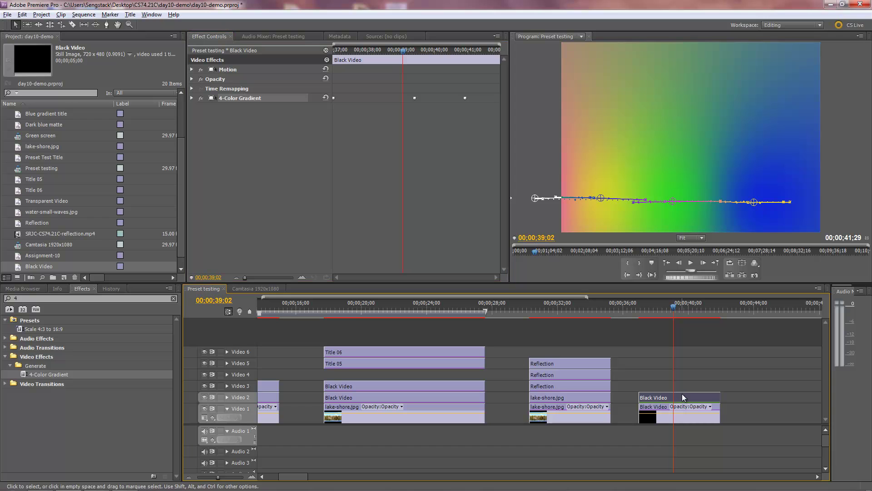
left_click(191, 79)
left_click(291, 98)
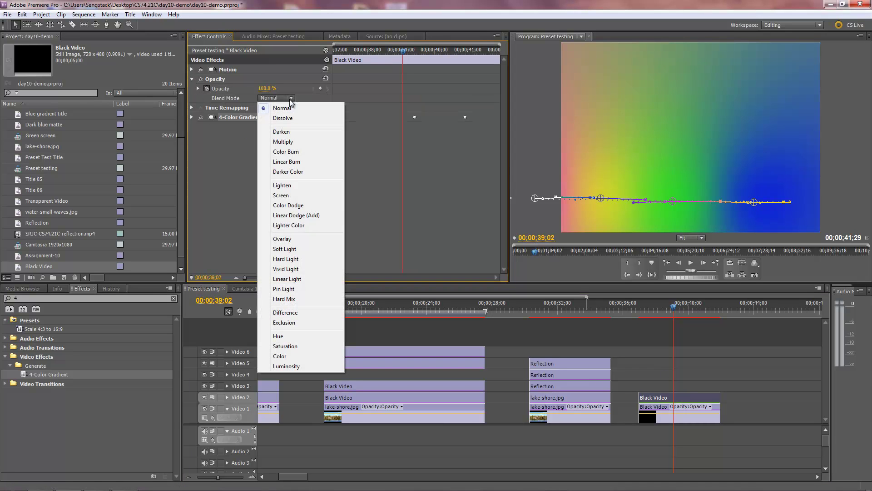
left_click(282, 239)
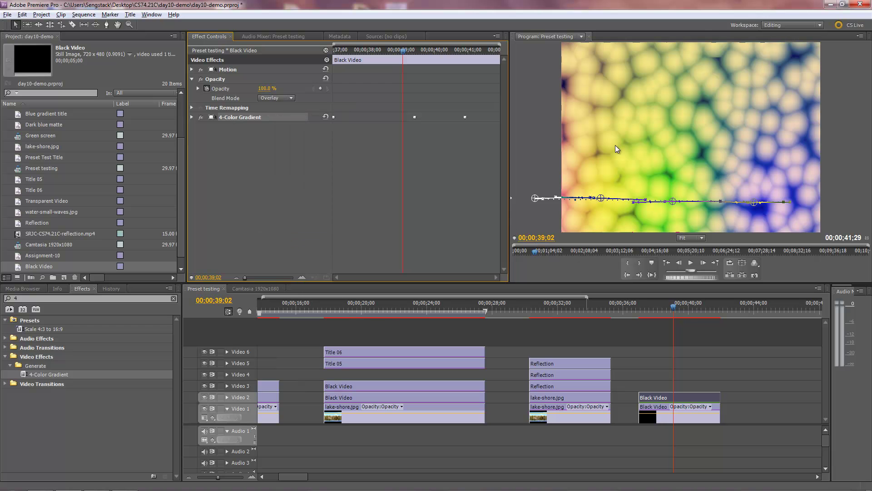
Step: At about 38;18, review the Video 1 clip's Cell Pattern and Tint effects, then show the new item list
left_click_drag(673, 306, 663, 331)
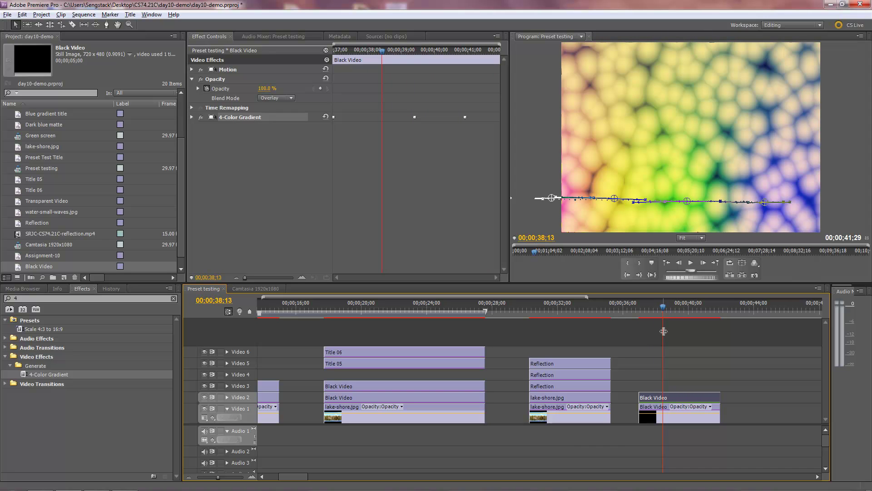
left_click(683, 415)
left_click(683, 395)
left_click(679, 410)
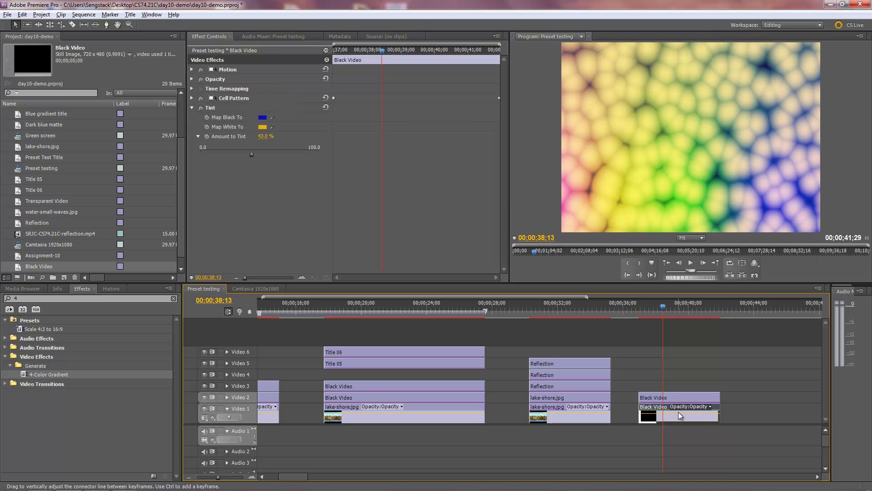
left_click(680, 394)
left_click(676, 413)
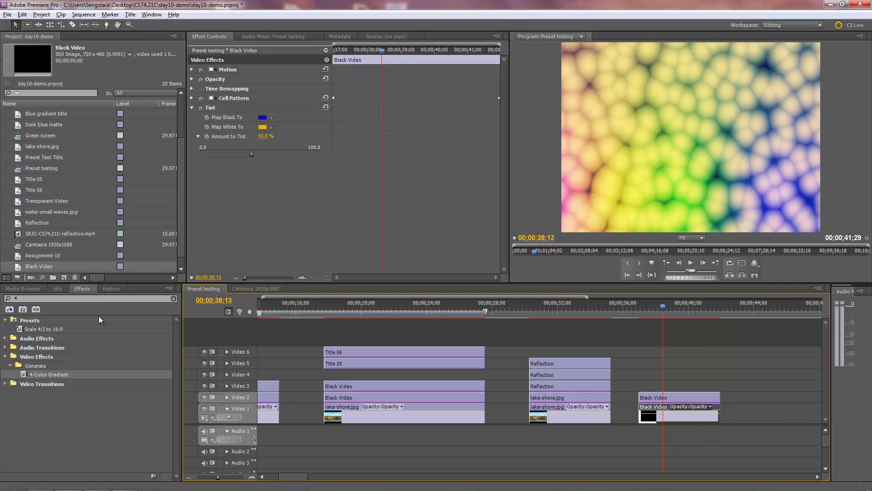
left_click(64, 277)
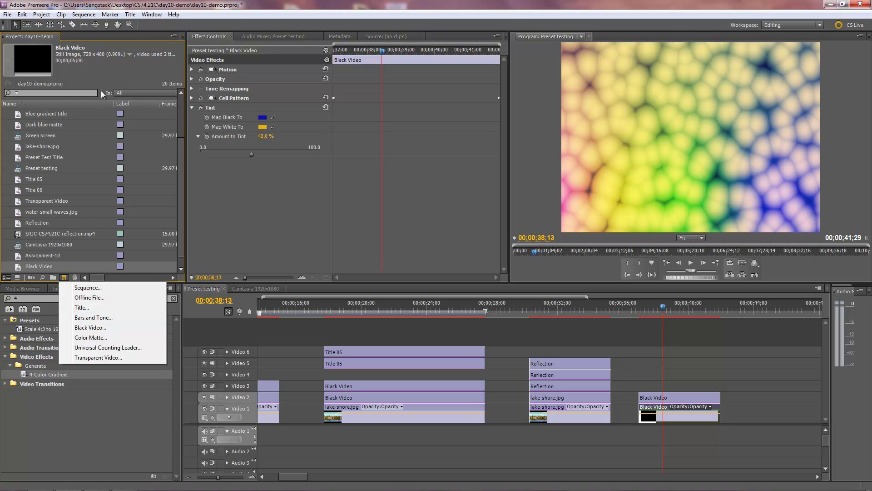
Step: Create Title 09 from the Lower Third 1001 template in Title Designer Presets > Lower Thirds
left_click(130, 15)
left_click(130, 15)
mouse_move(142, 25)
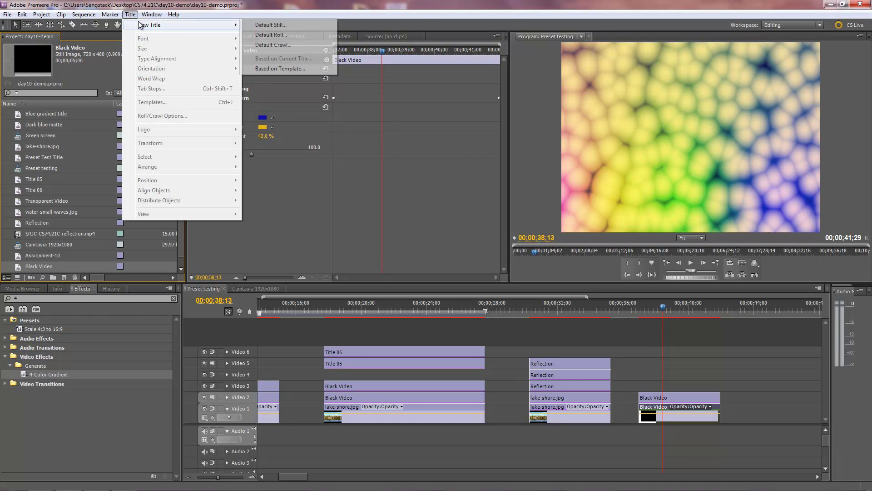
left_click(280, 69)
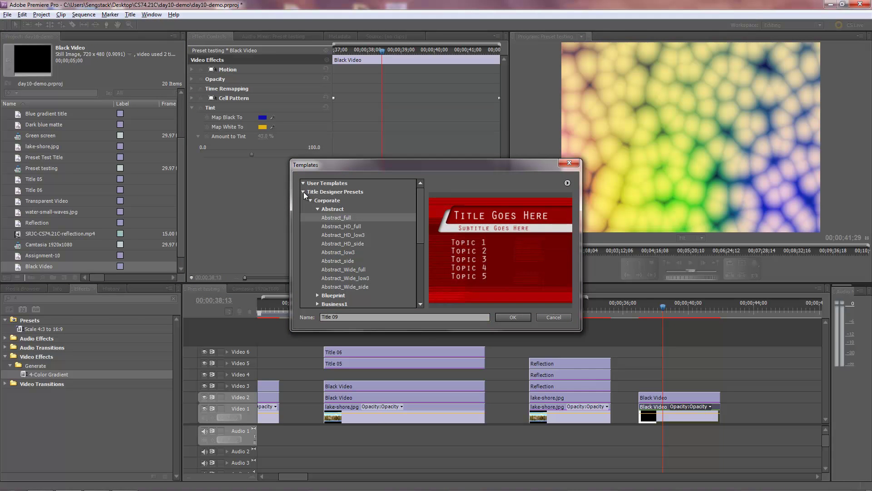
left_click(303, 192)
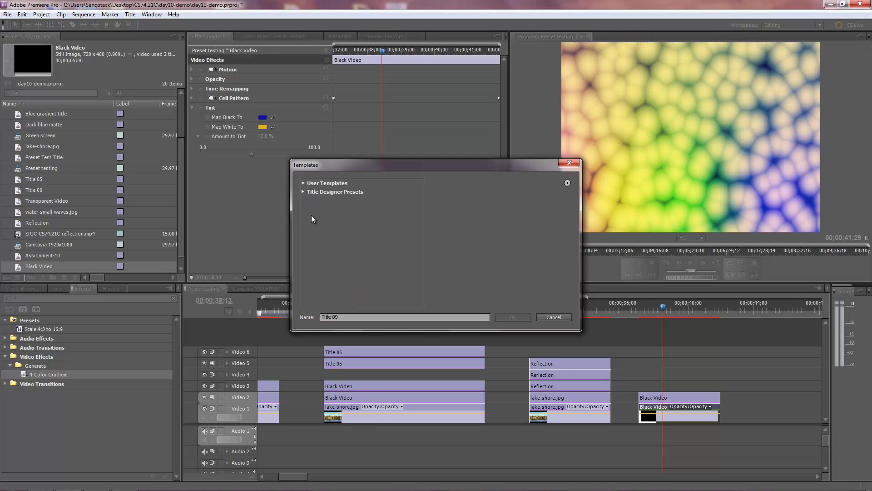
left_click(304, 191)
left_click_drag(418, 229, 415, 277)
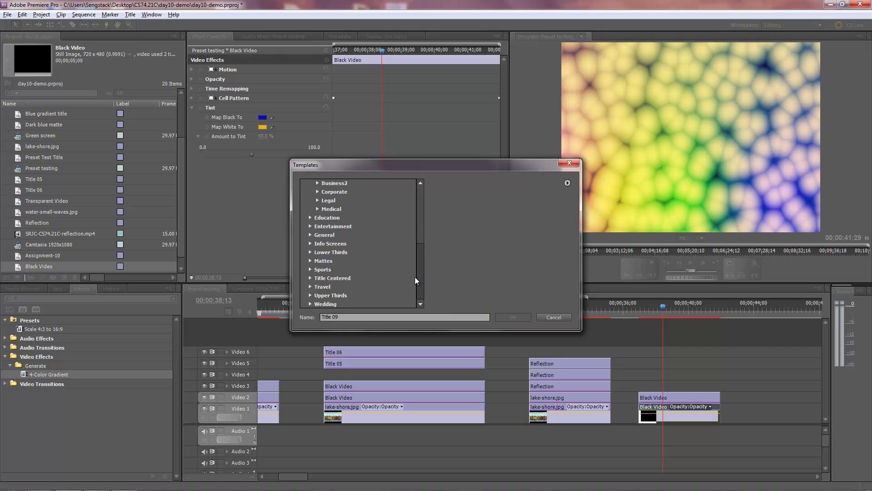
left_click(310, 252)
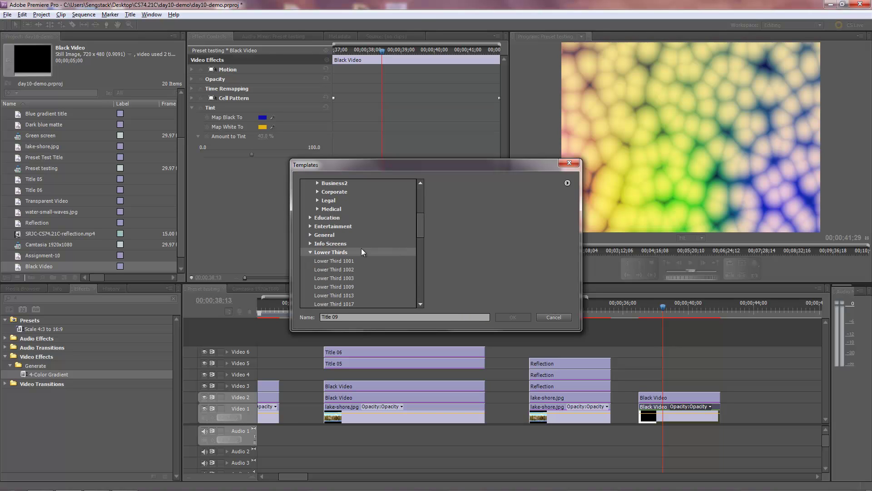
left_click(335, 261)
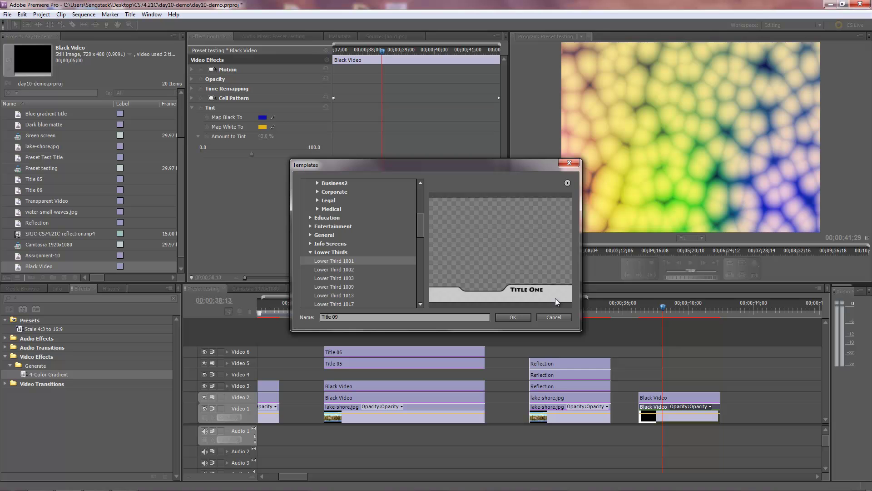
left_click(514, 318)
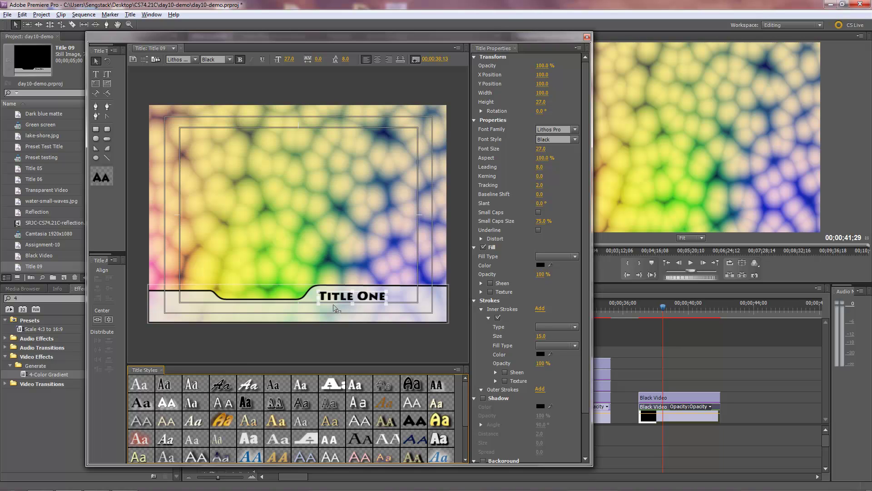
Step: Delete the 'Title One' text from Title 09, keeping only the curved band
left_click(348, 301)
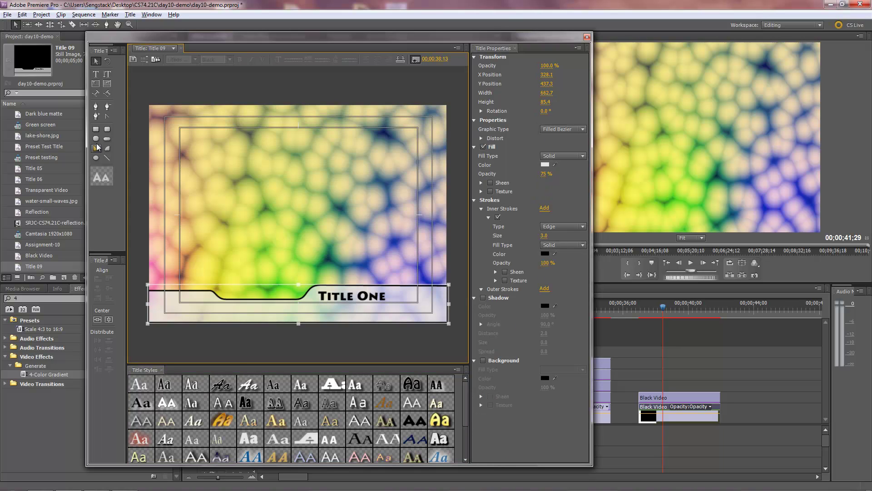
left_click(96, 61)
left_click(372, 297)
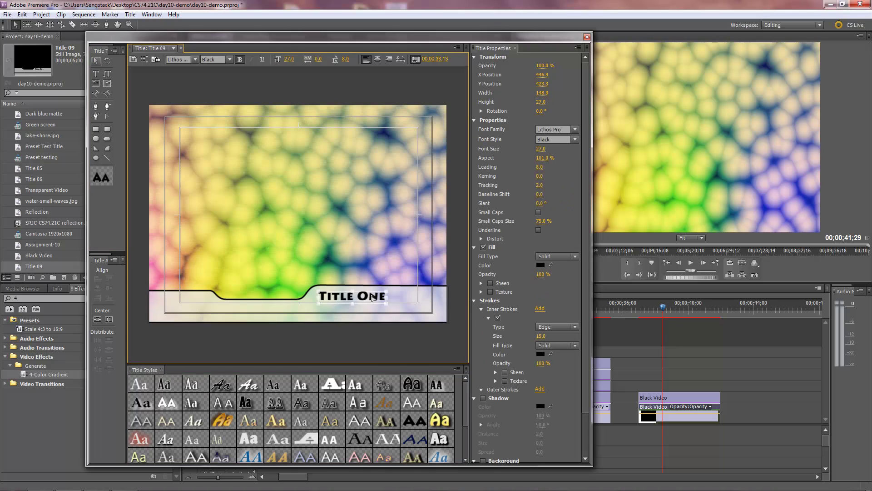
key("Delete")
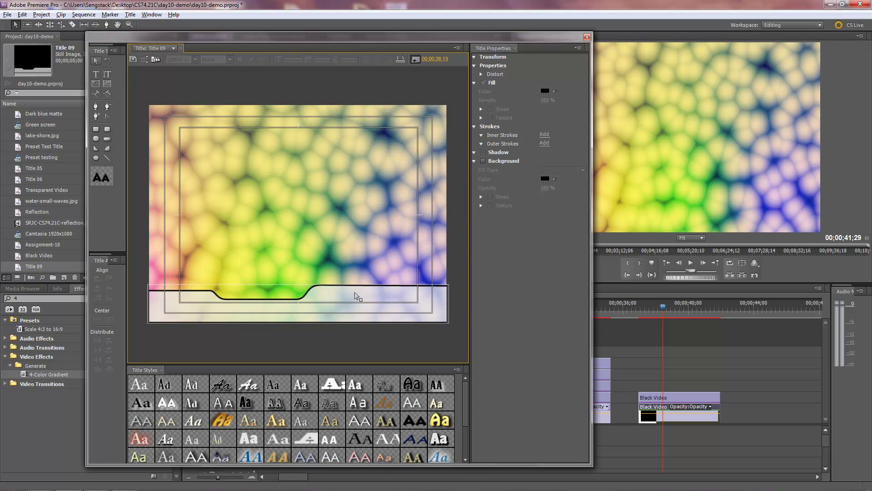
Step: Select the lower-third shape, checking its inner stroke and filled Bezier graphic type
left_click(95, 61)
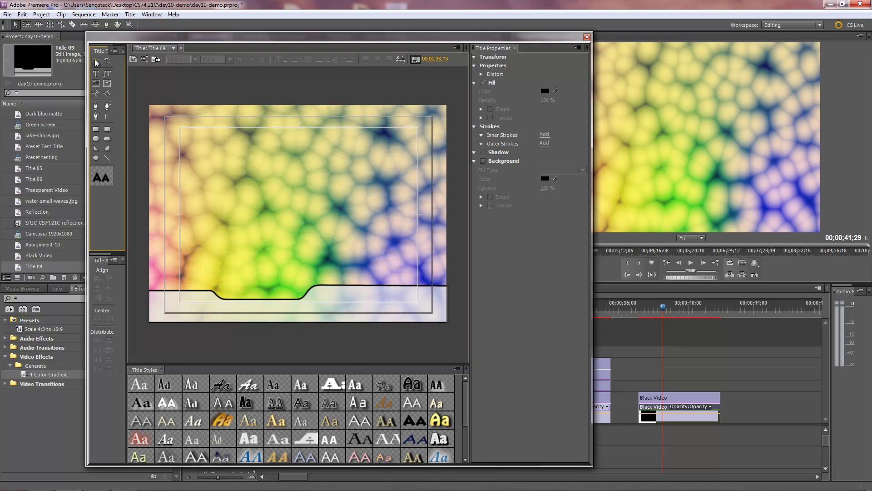
left_click(321, 289)
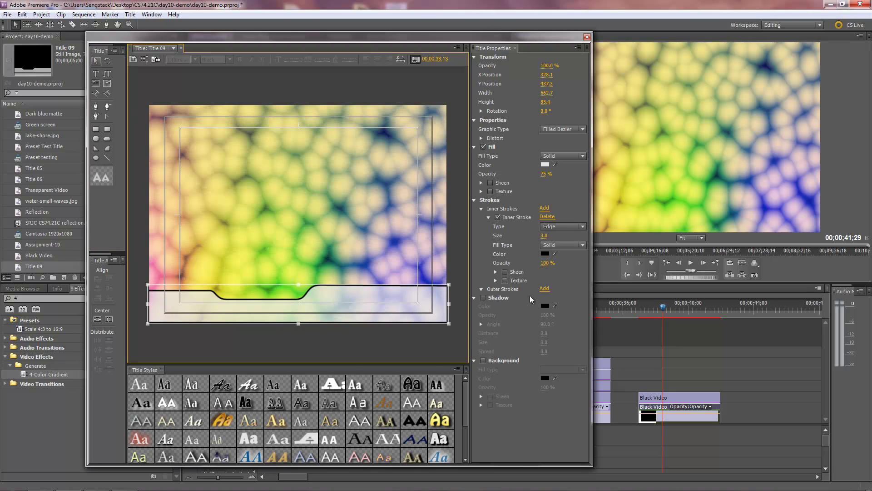
left_click(497, 217)
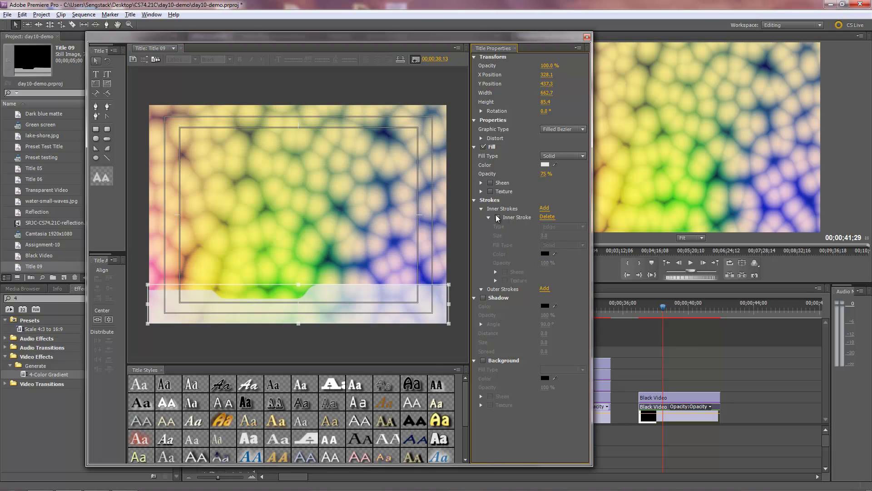
left_click(497, 218)
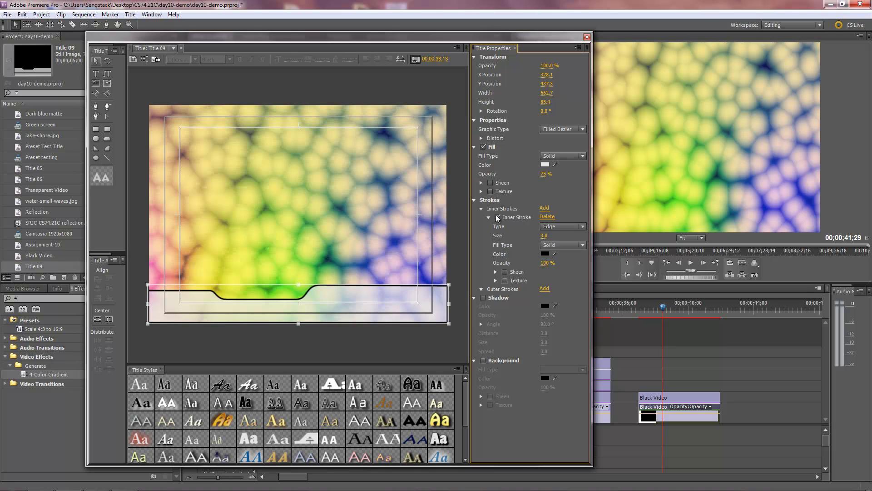
left_click(583, 130)
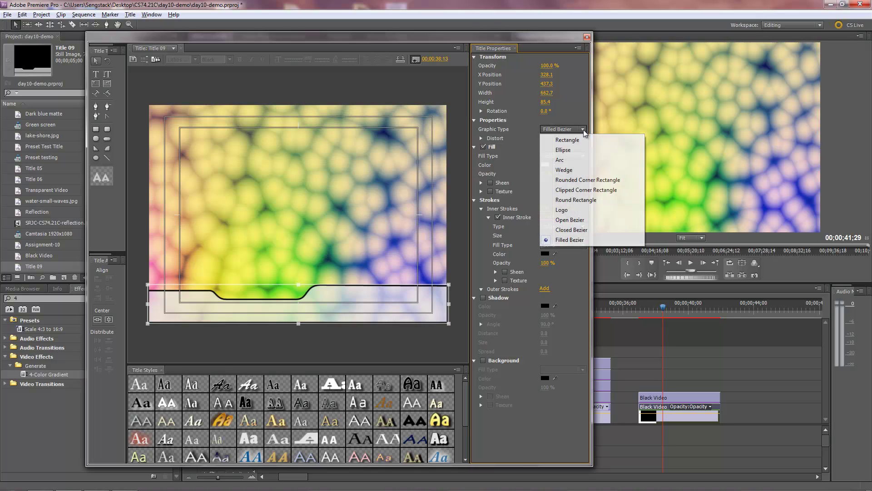
left_click(579, 242)
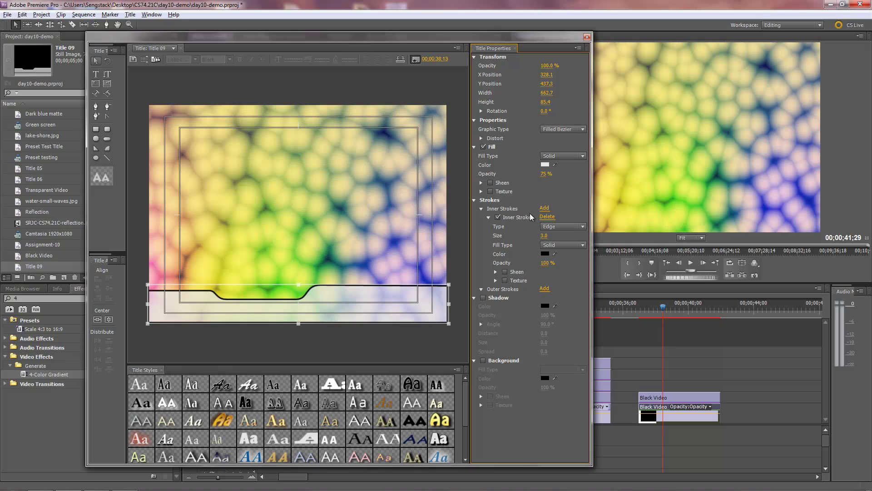
Step: Raise the shape's fill opacity from 75% to 100%
left_click(545, 174)
type("100")
key("Return")
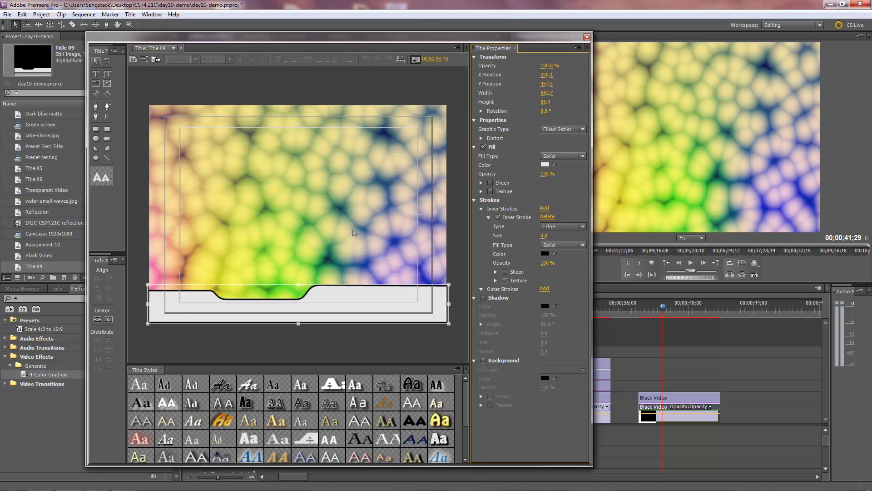
Step: Remove the shape's fill and give it a red (EB2121) inner stroke of size 9
left_click(484, 148)
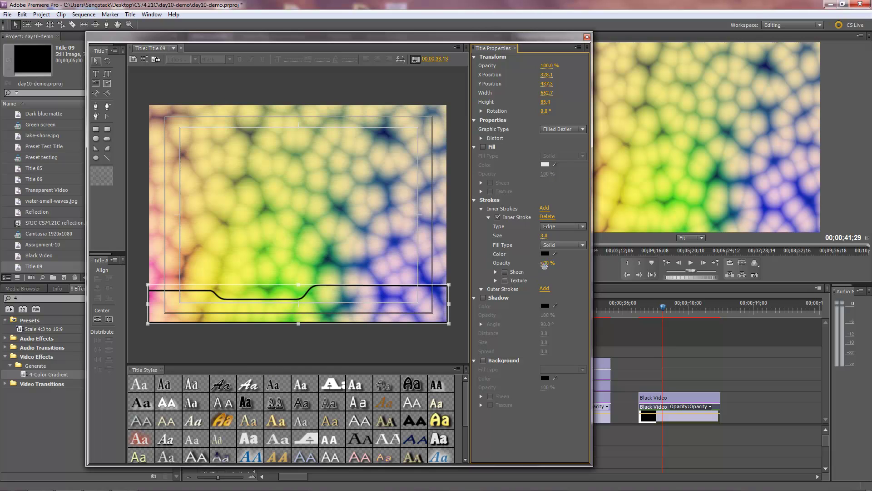
left_click_drag(542, 236, 548, 236)
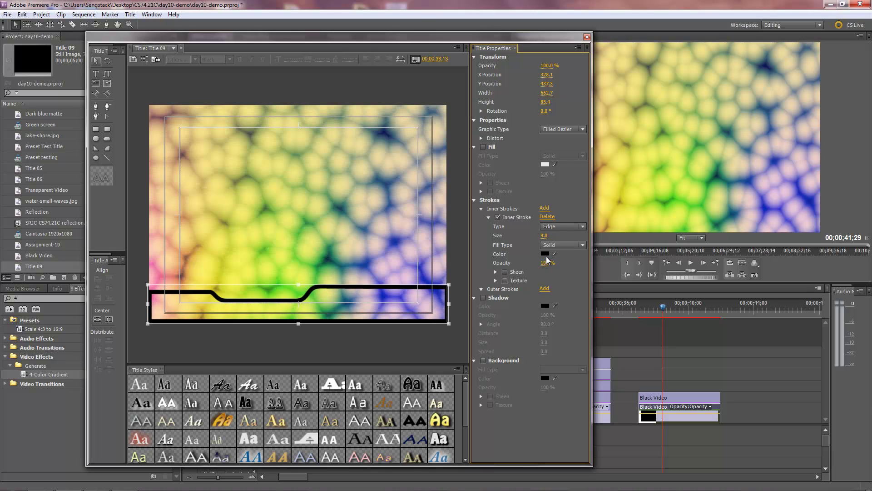
left_click(545, 254)
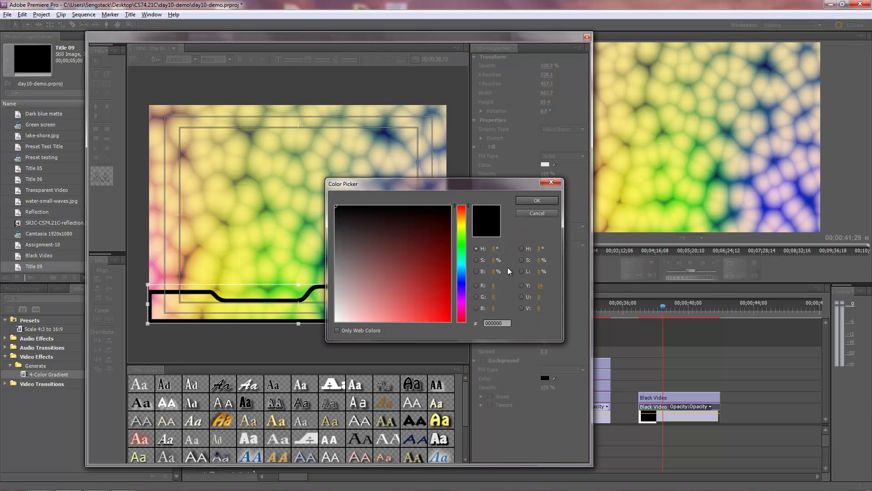
left_click(434, 312)
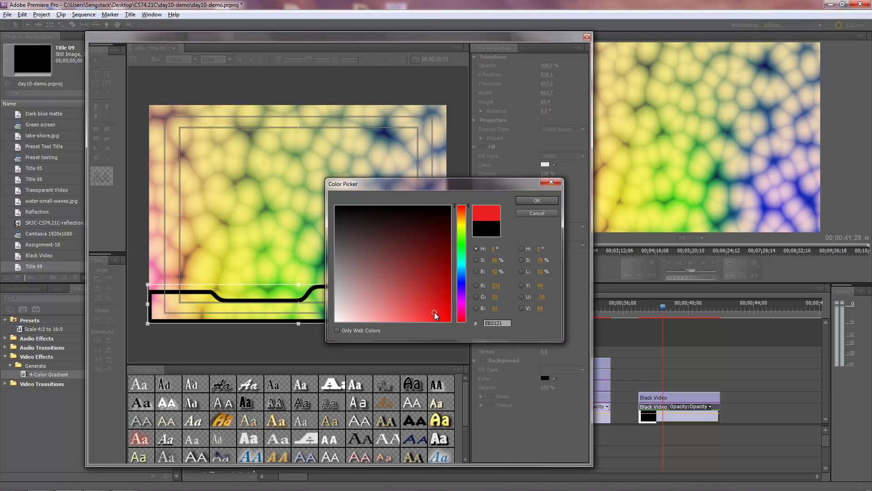
left_click(534, 202)
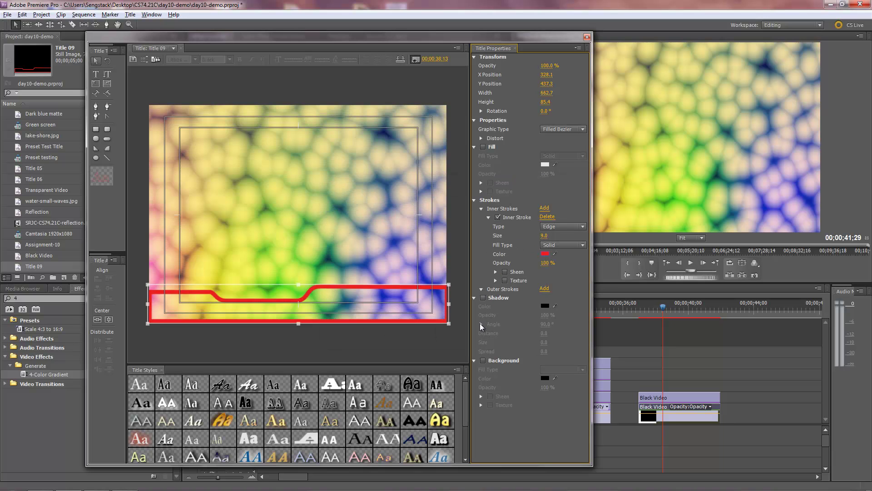
Step: Create a new title named 'title matte' based on Title 09
left_click(586, 37)
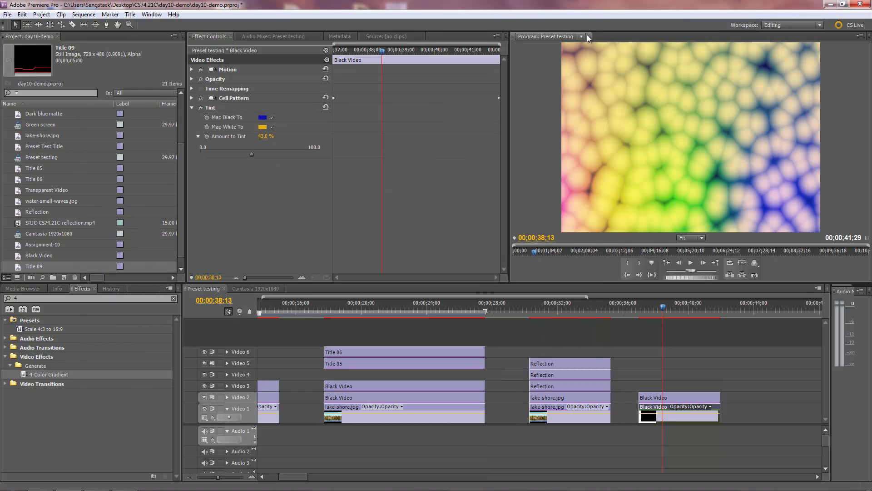
double_click(15, 266)
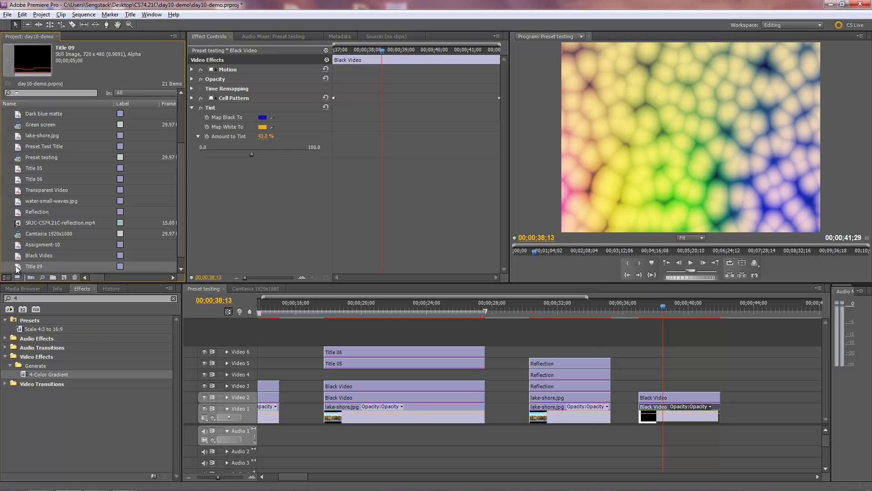
left_click(130, 15)
mouse_move(154, 30)
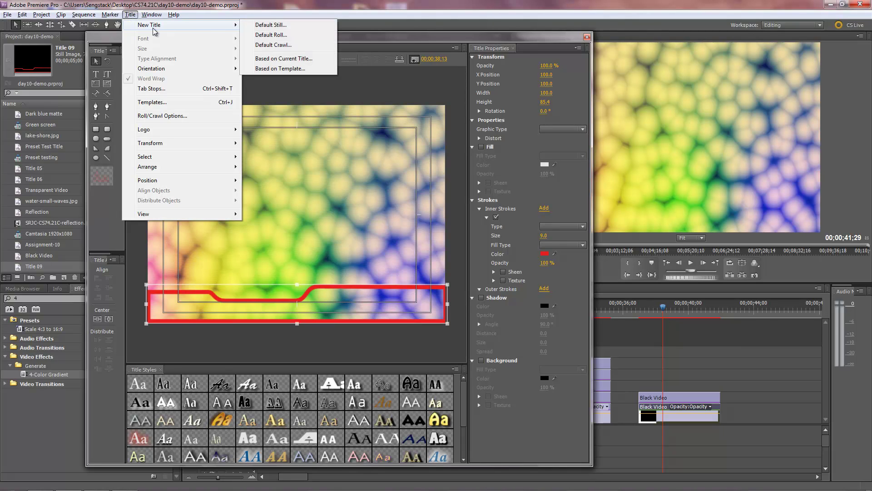
left_click(266, 59)
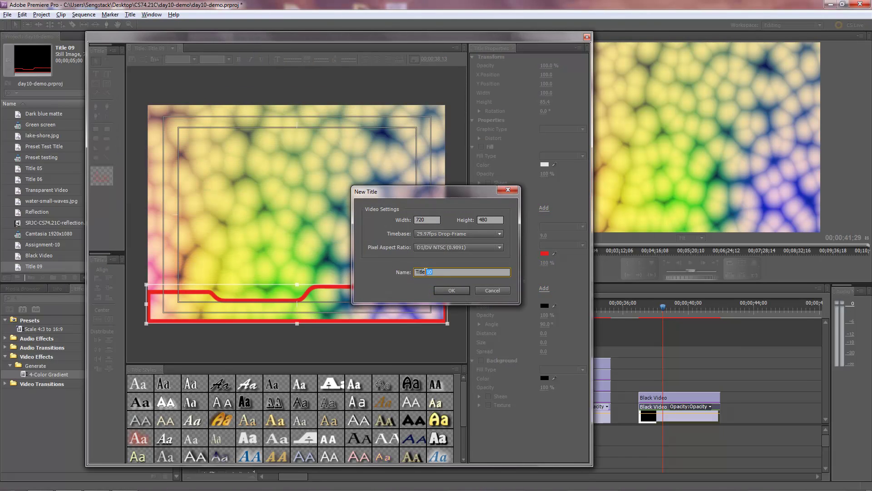
type("title matte")
left_click(453, 289)
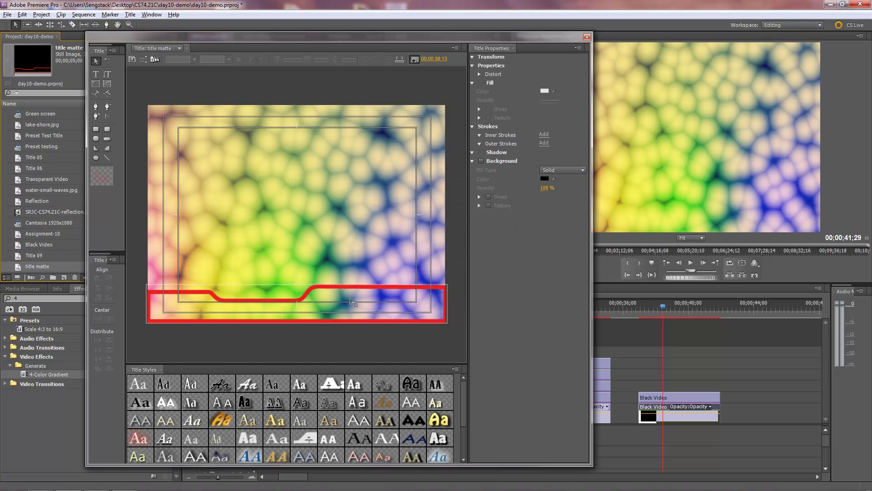
Step: Give the matte shape a solid white fill and turn off its red inner stroke
left_click(365, 290)
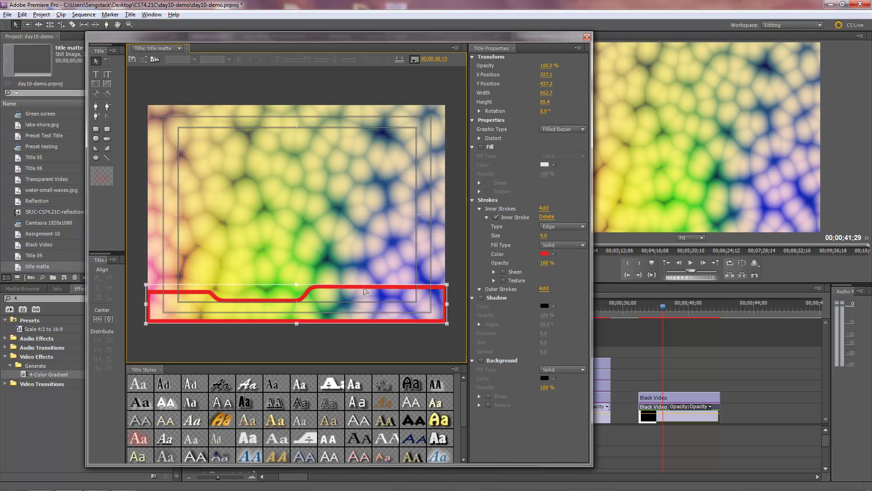
left_click(481, 147)
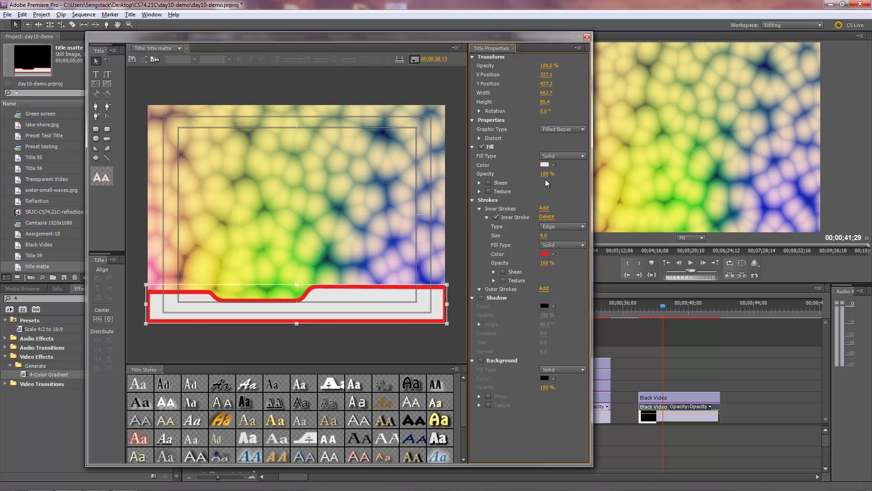
left_click(495, 217)
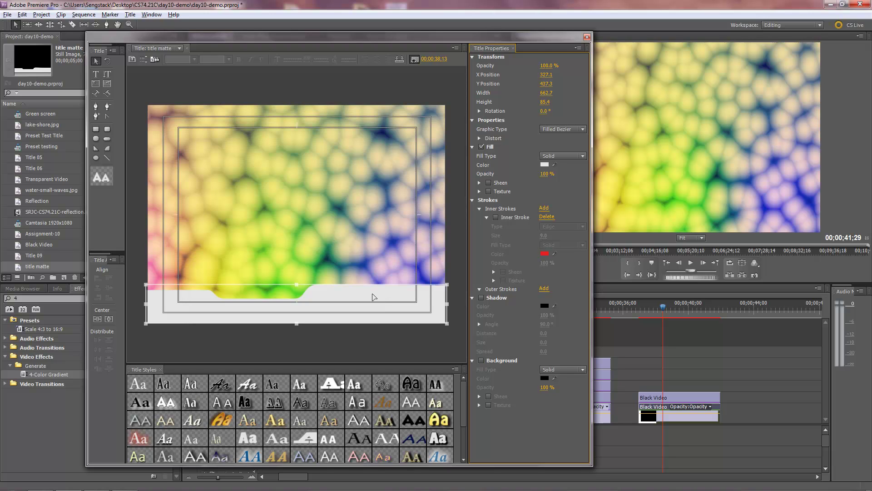
Step: Rename Title 09 to 'title border' and place it on Video 4 above the Black Video clips
left_click(587, 37)
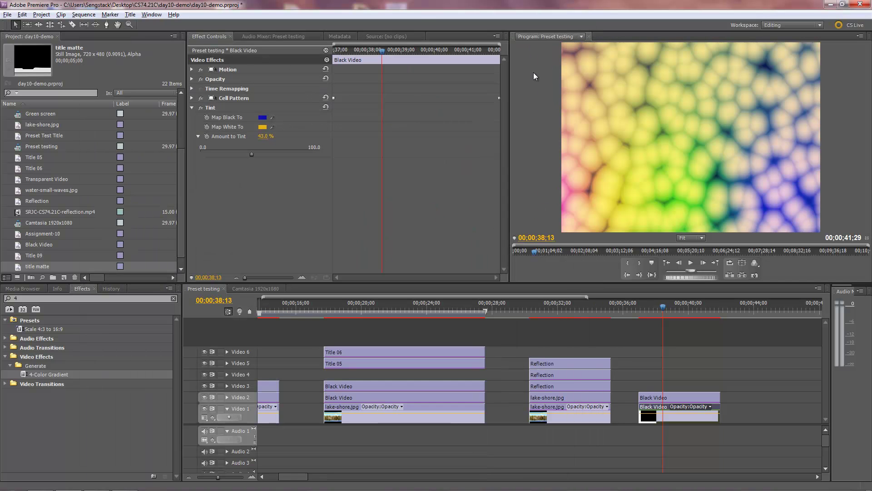
left_click(29, 254)
left_click(29, 255)
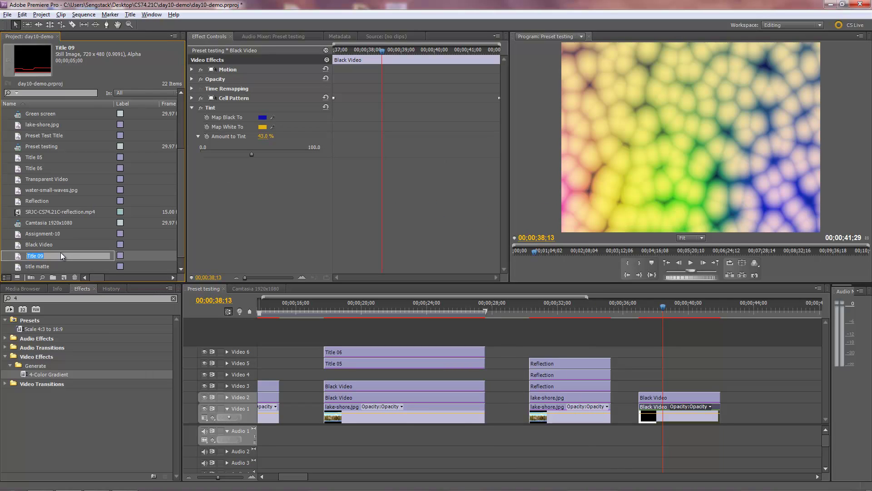
type("title border")
key("Tab")
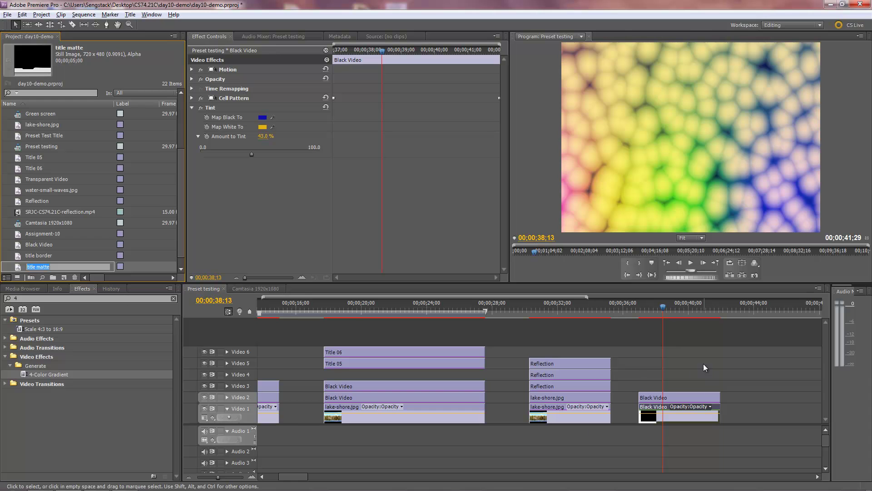
left_click(20, 256)
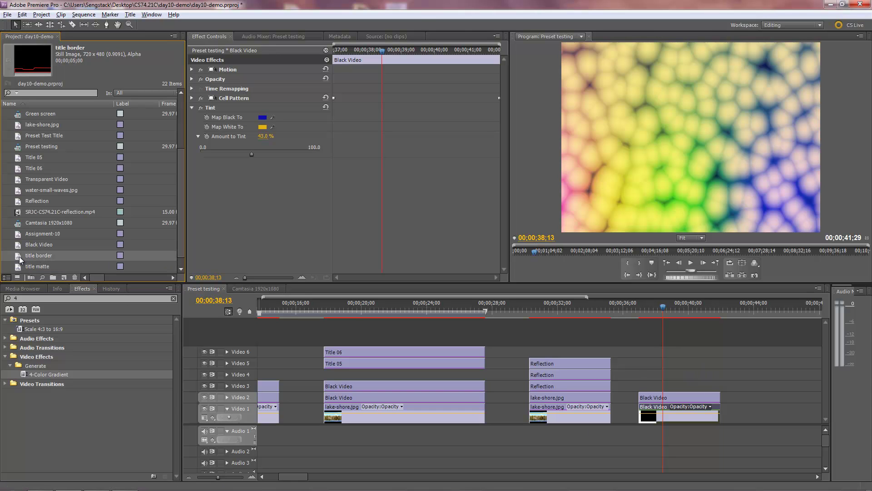
left_click_drag(18, 256, 645, 375)
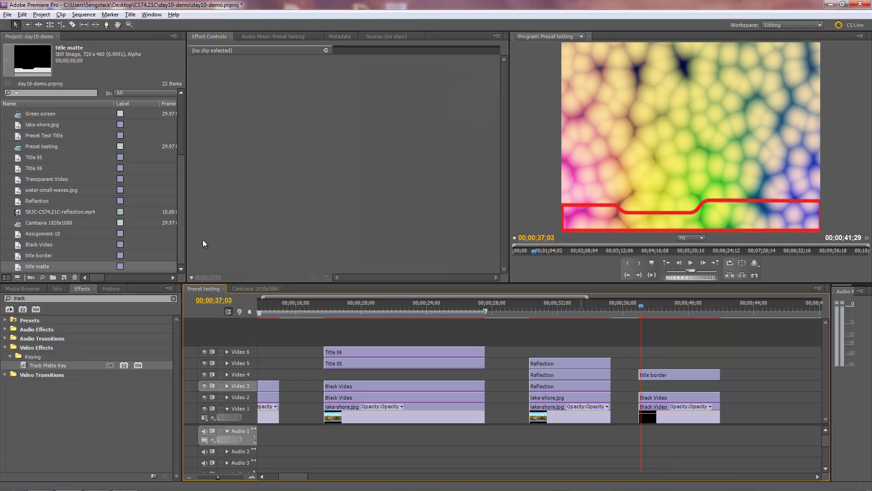
Step: Place title matte on Video 3 beneath title border and check the Black Video clips' effects
left_click_drag(17, 267, 642, 390)
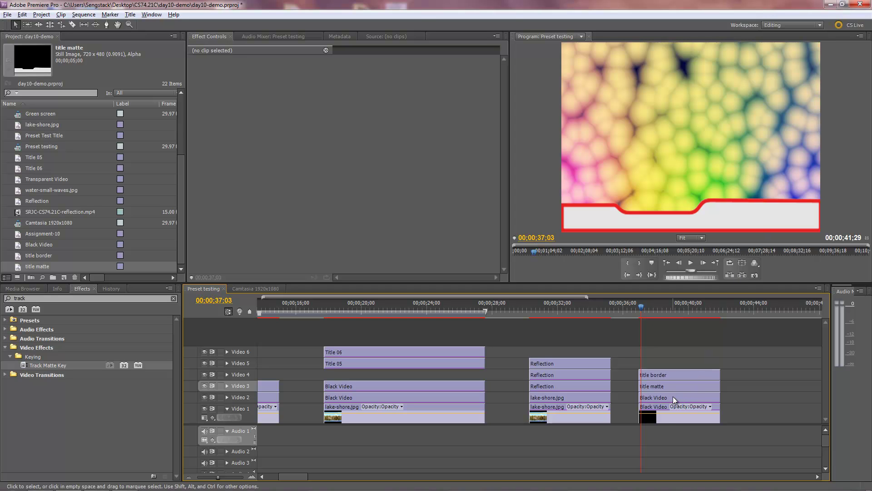
left_click(666, 415)
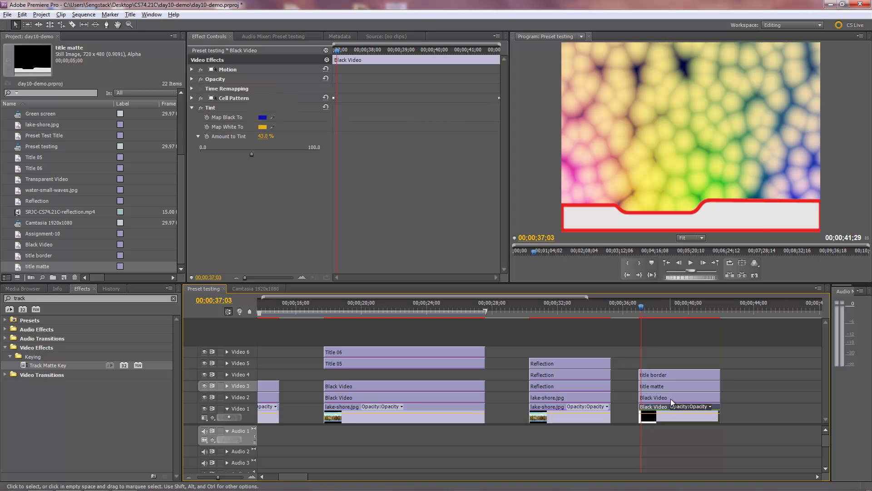
left_click(670, 399)
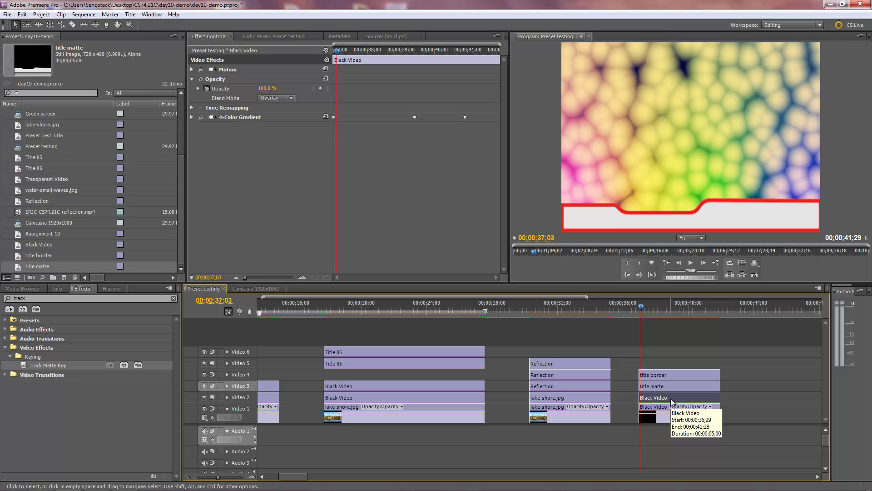
Step: Review the title matte clip's settings, then select the Video 2 gradient clip
left_click(669, 385)
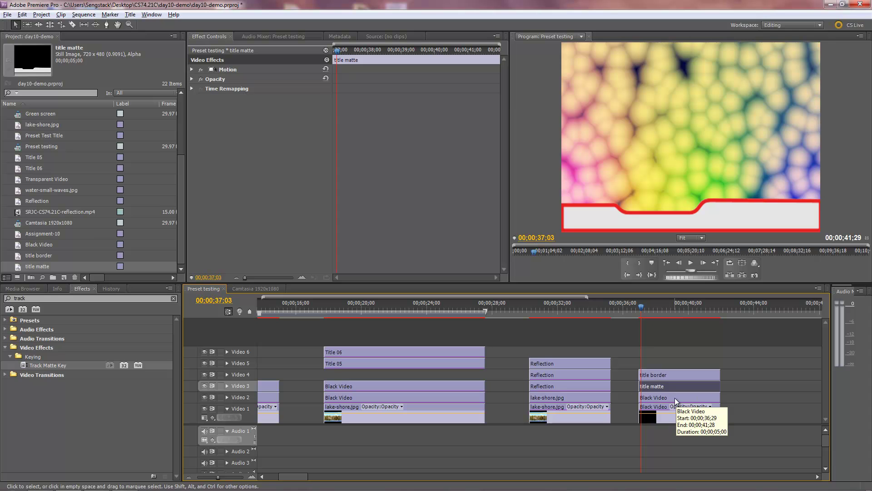
left_click(675, 397)
left_click(673, 406)
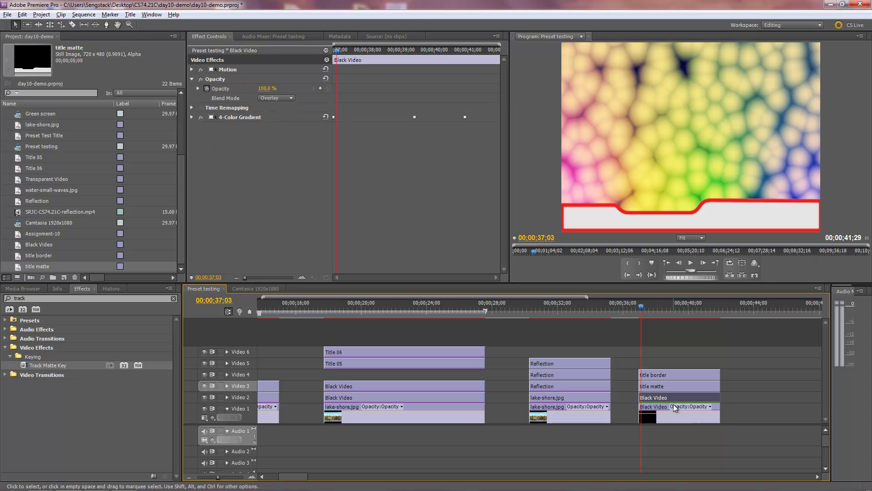
left_click(675, 397)
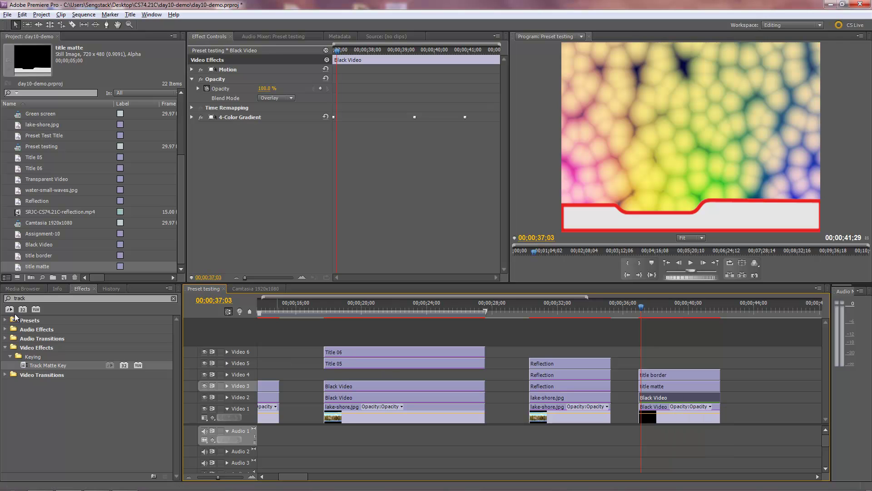
Step: Apply Track Matte Key to the Video 2 gradient clip with Video 3 as the matte
double_click(29, 298)
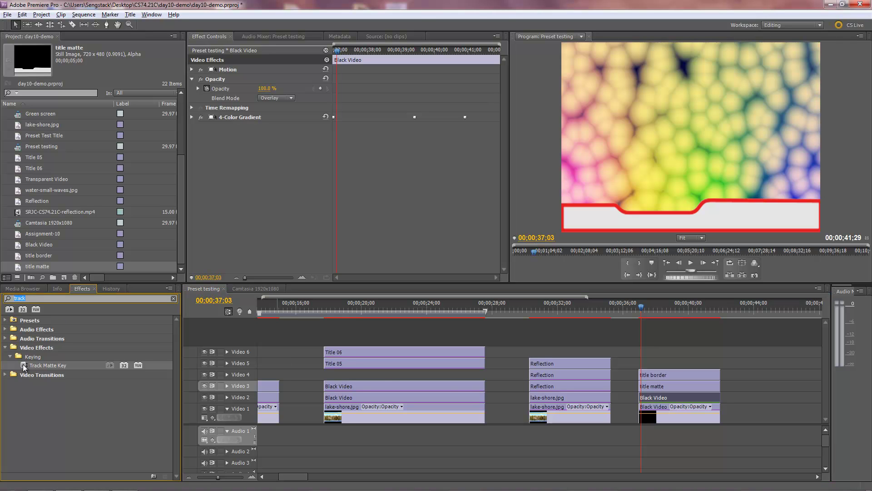
left_click_drag(24, 366, 682, 400)
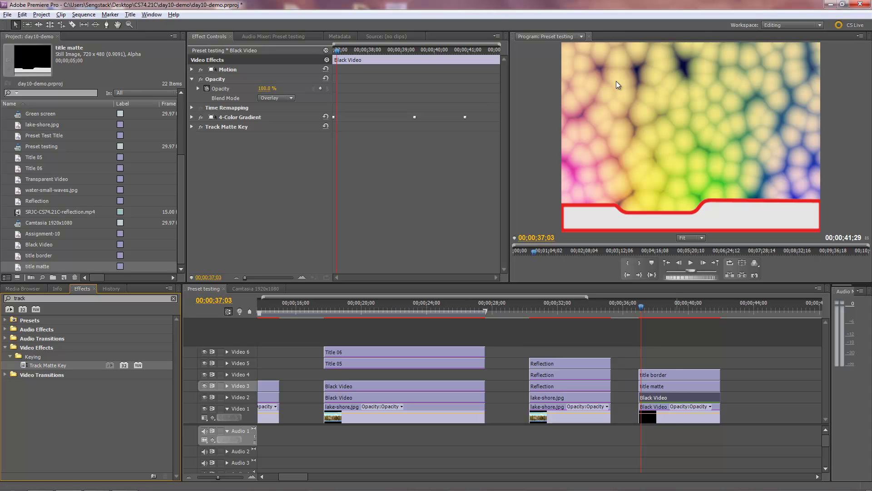
left_click(192, 126)
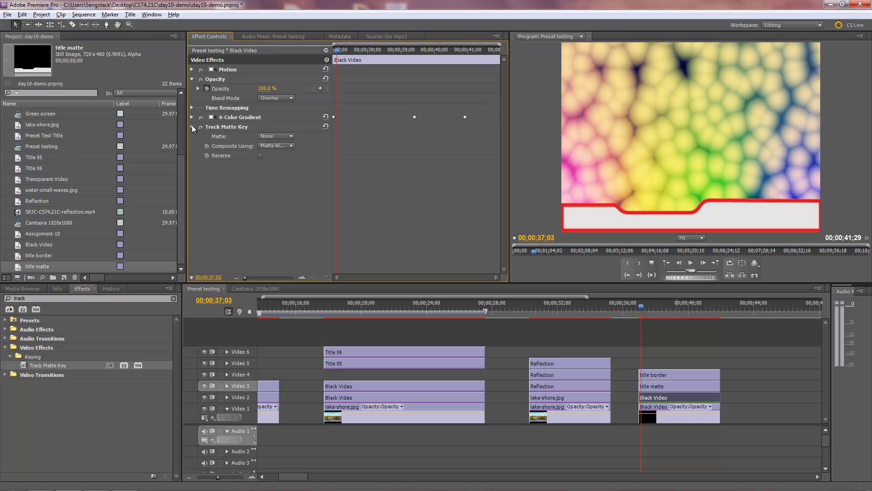
left_click(291, 136)
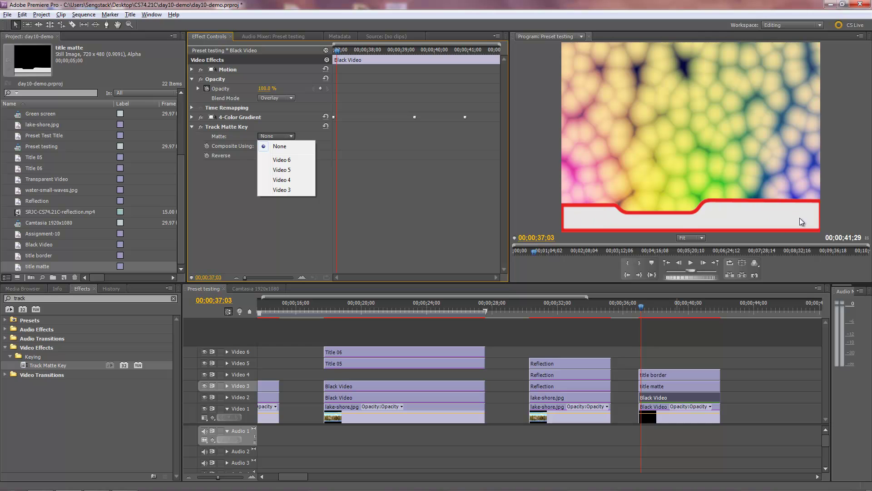
left_click(281, 190)
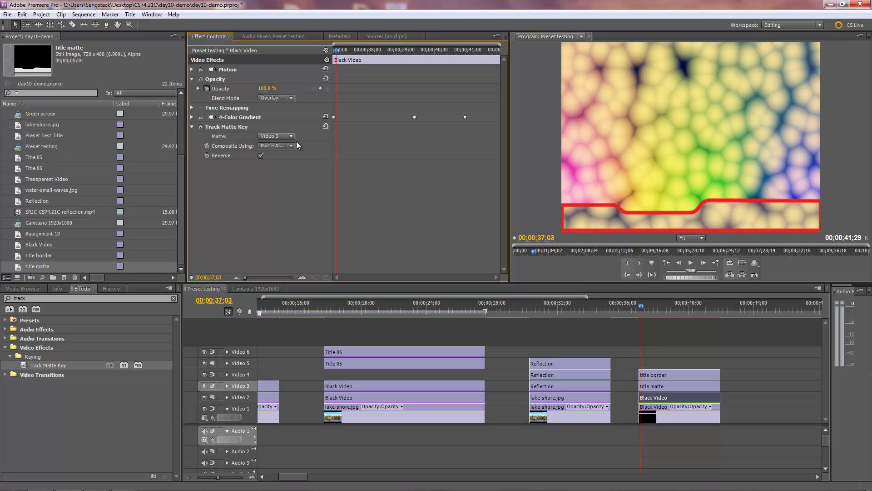
left_click(261, 156)
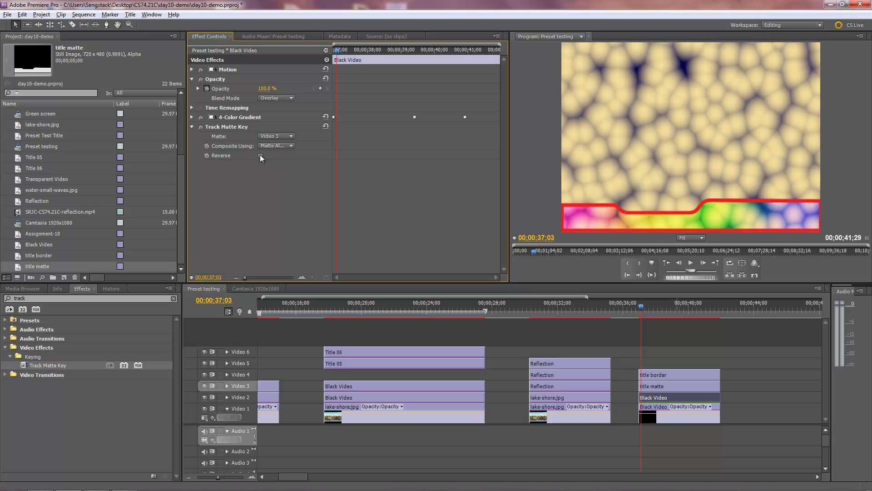
left_click(292, 146)
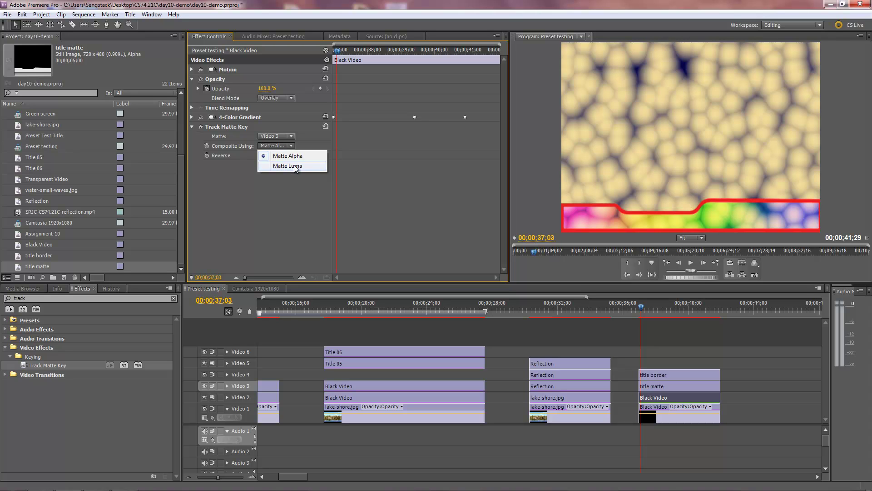
left_click(286, 166)
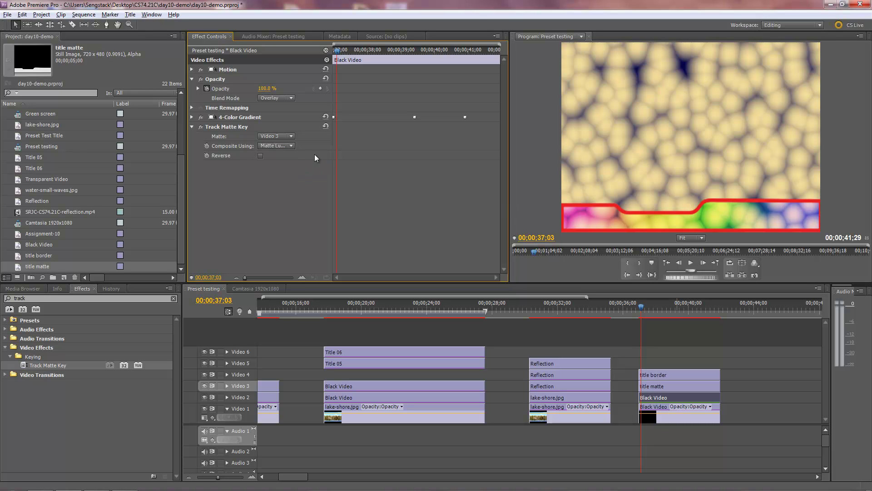
left_click(292, 145)
left_click(288, 154)
Step: Copy the gradient clip's Track Matte Key onto the Video 1 cell-pattern clip and preview the masked result
right_click(244, 129)
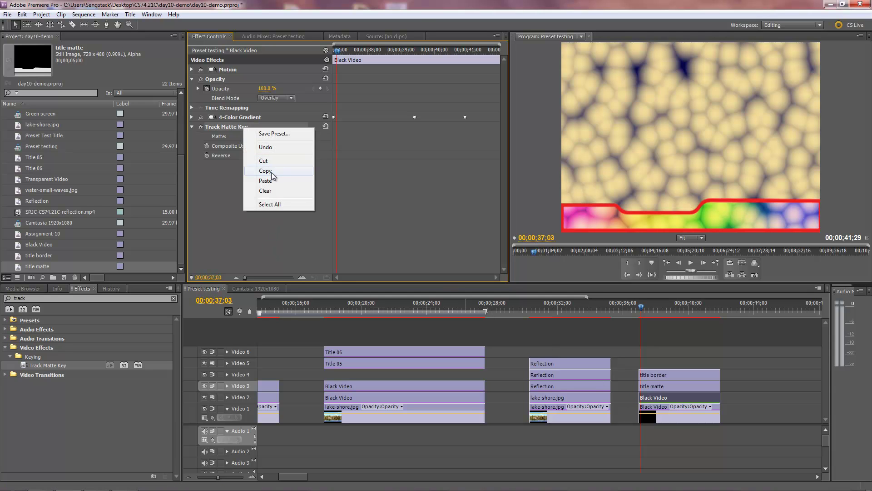
left_click(272, 175)
left_click(673, 415)
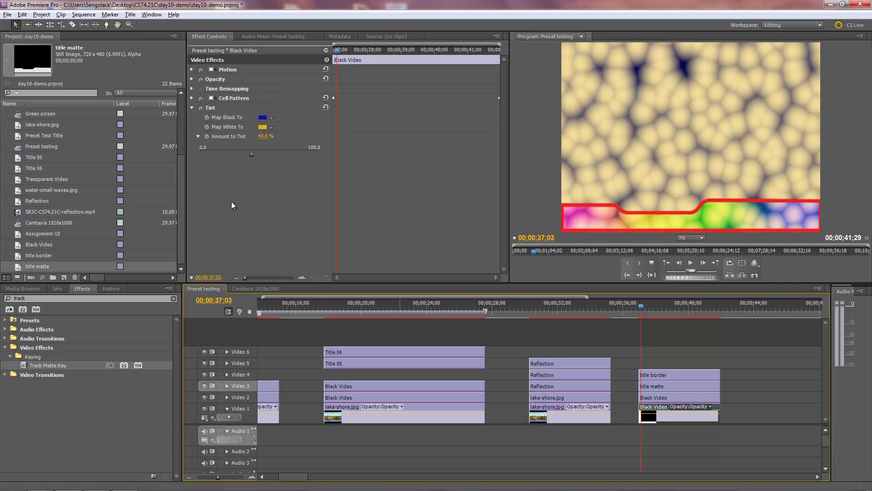
left_click(192, 108)
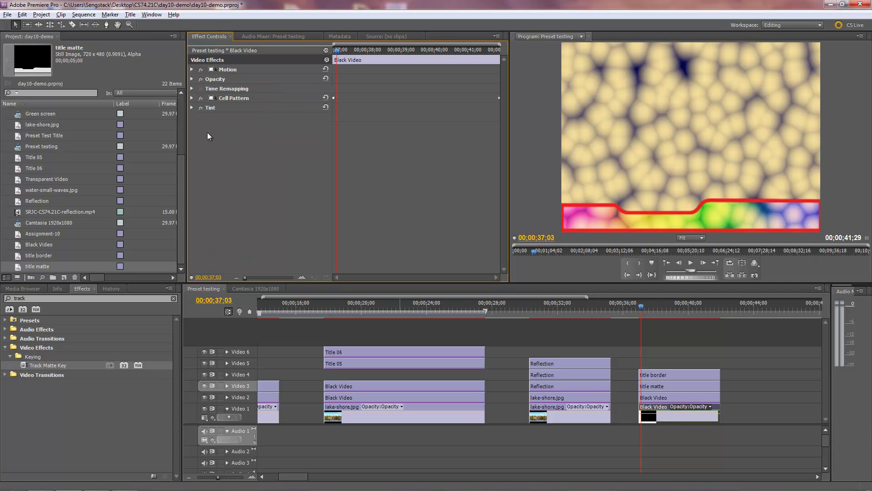
right_click(215, 137)
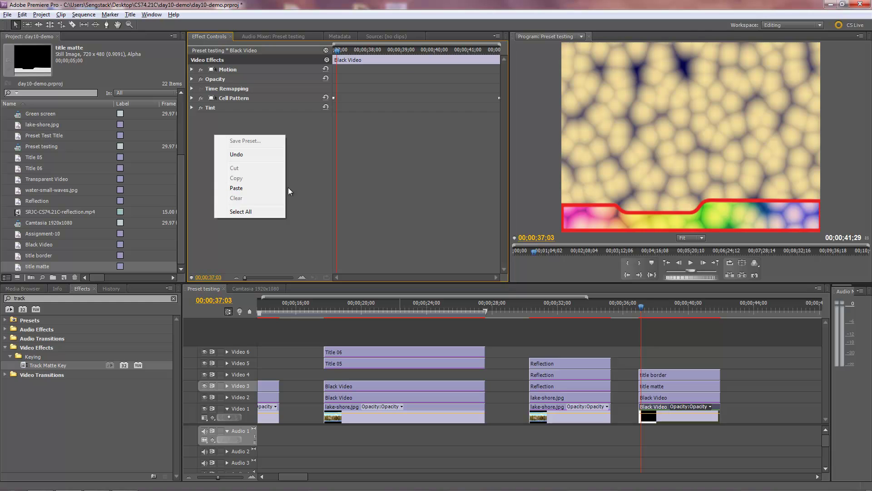
left_click(247, 188)
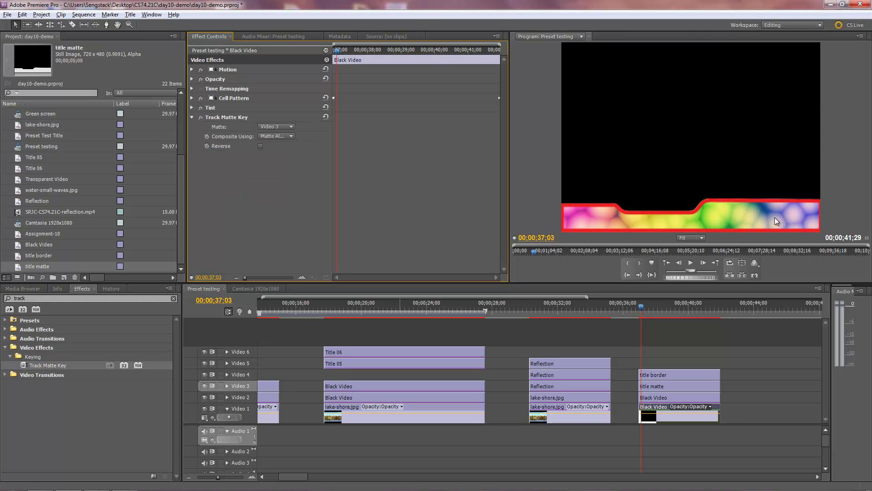
left_click_drag(640, 304, 658, 329)
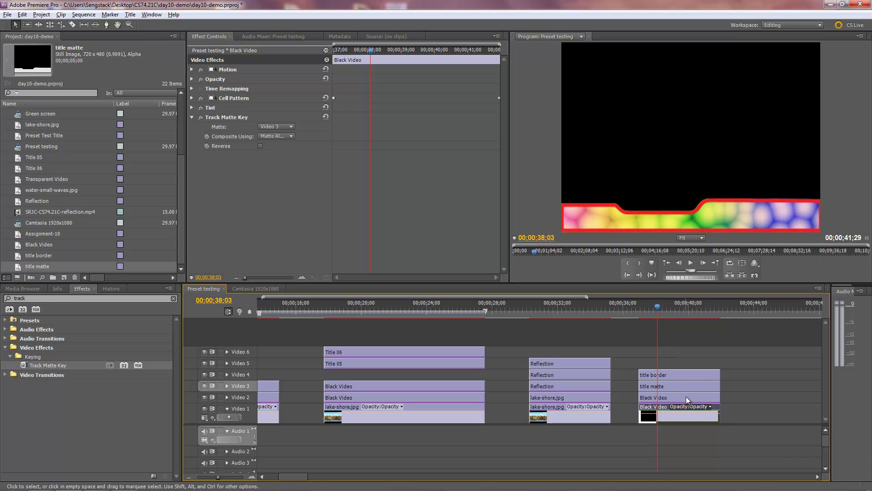
Step: Lower the Video 2 gradient clip's opacity to 58%
left_click(673, 396)
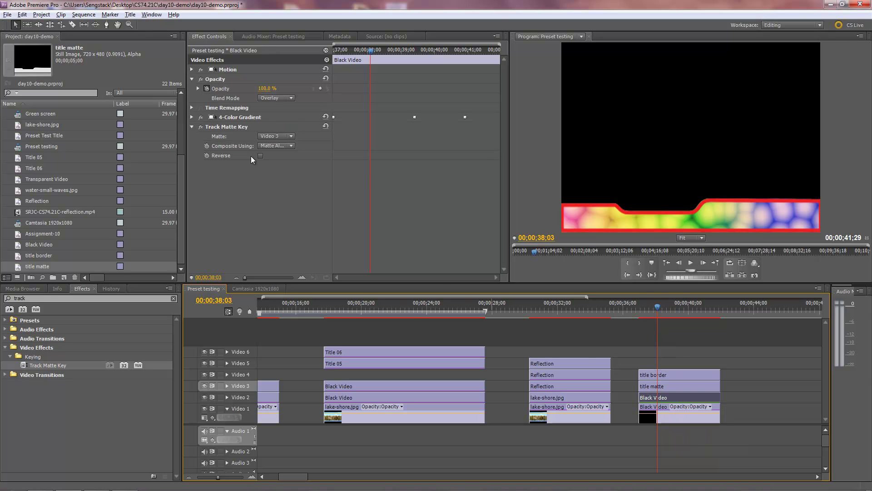
left_click(191, 127)
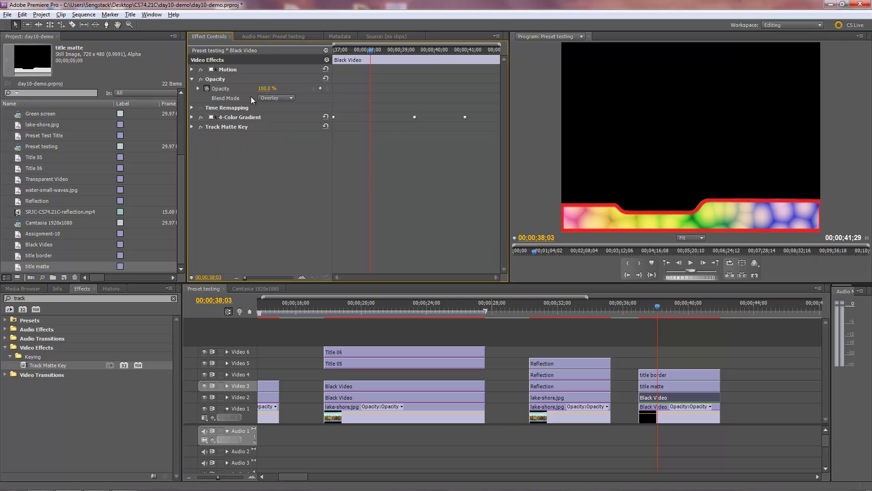
left_click_drag(266, 89, 245, 91)
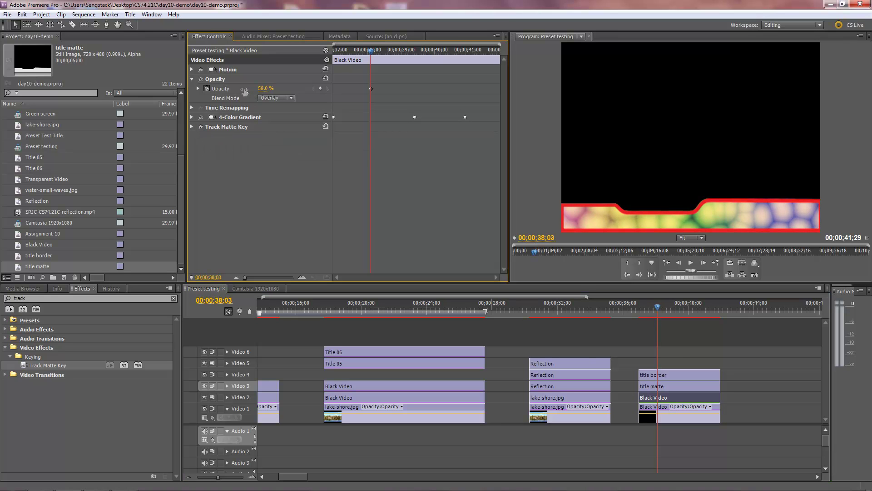
Step: Lower the Video 1 cell-pattern clip's opacity to 27% and preview from about 37;18
left_click(680, 416)
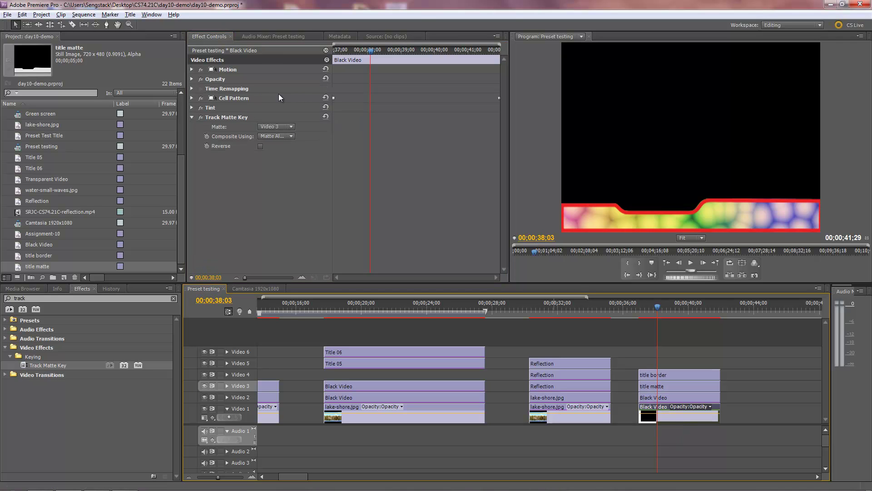
left_click(192, 79)
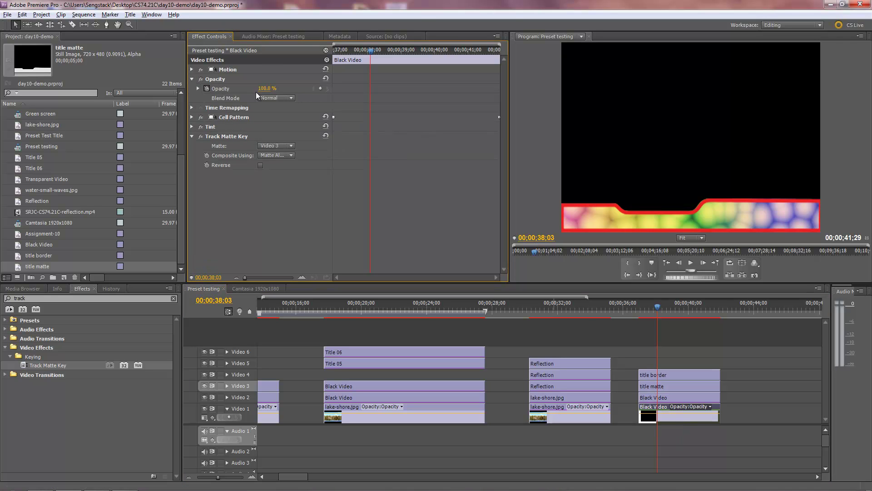
left_click_drag(266, 91, 232, 92)
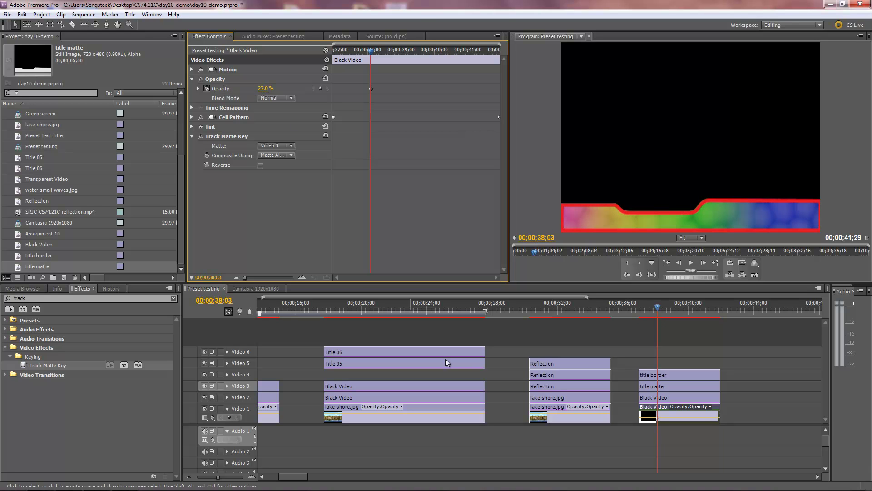
left_click(649, 313)
left_click_drag(648, 313, 667, 303)
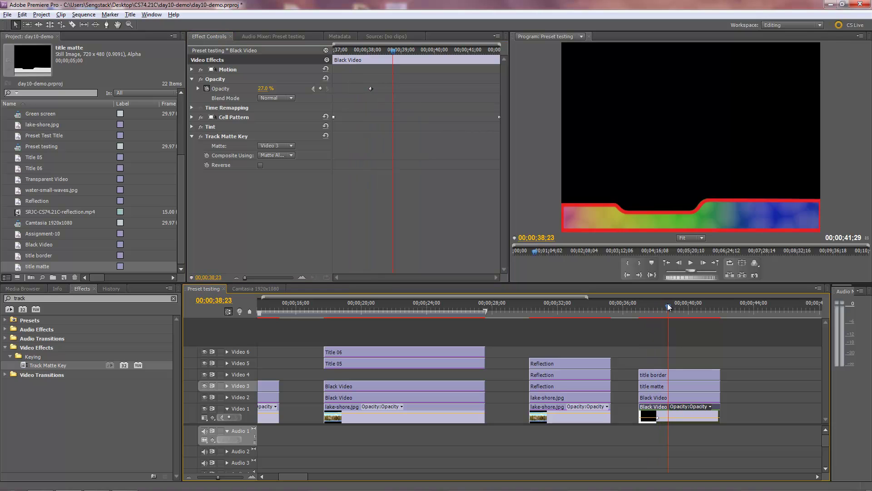